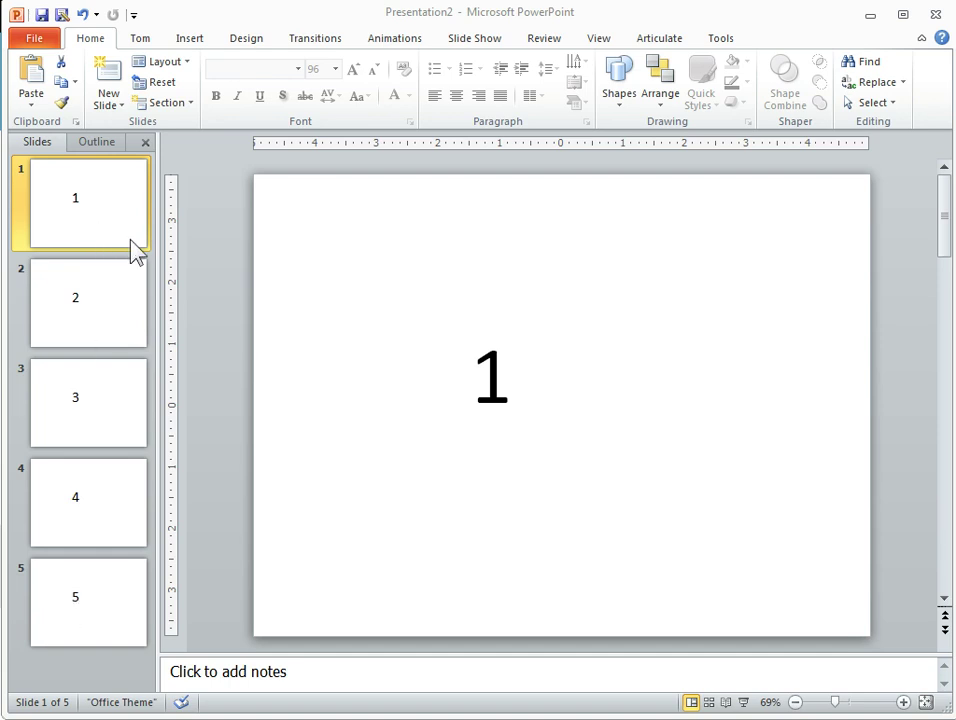
Switch the presentation into Slide Master view from the View ribbon
{"action": "left_click", "coordinate": [601, 42]}
{"action": "left_click", "coordinate": [192, 94]}
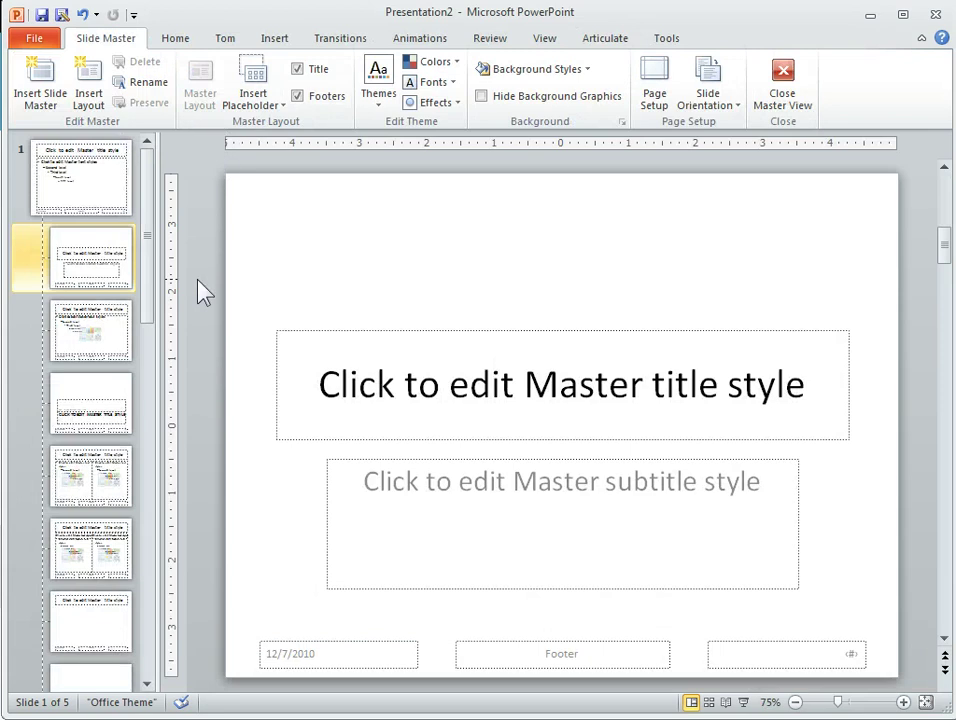
Select the top slide master and delete all its title, text, date, footer and number placeholders
{"action": "left_click", "coordinate": [38, 197]}
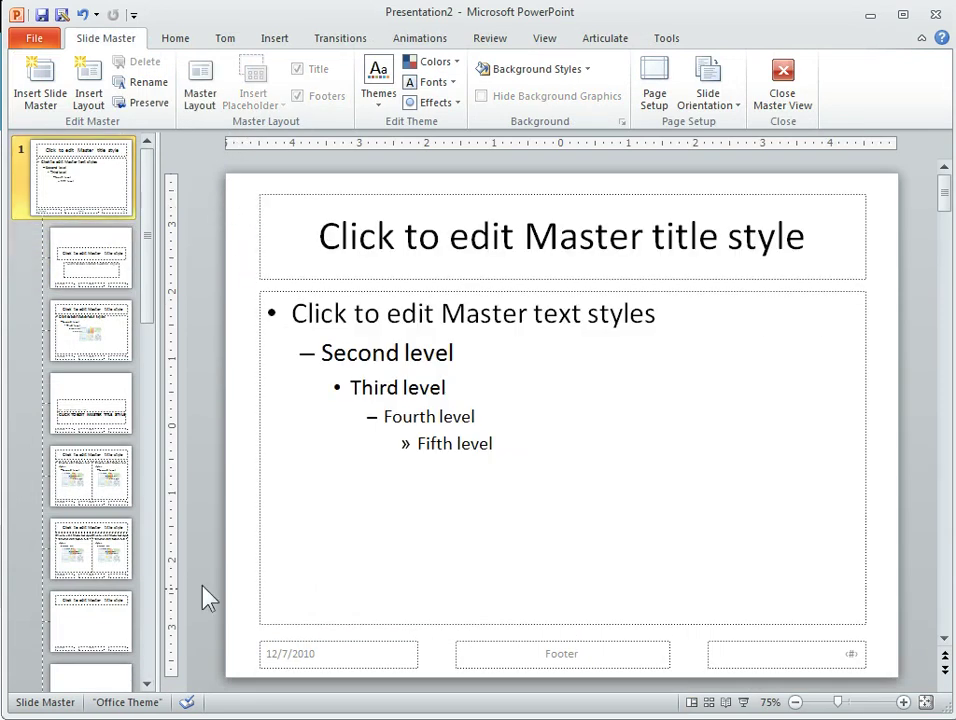
{"action": "left_click", "coordinate": [262, 244]}
{"action": "left_click_drag", "start_coordinate": [262, 244], "coordinate": [393, 236]}
{"action": "left_click_drag", "start_coordinate": [226, 162], "coordinate": [928, 705]}
{"action": "key", "text": "Delete"}
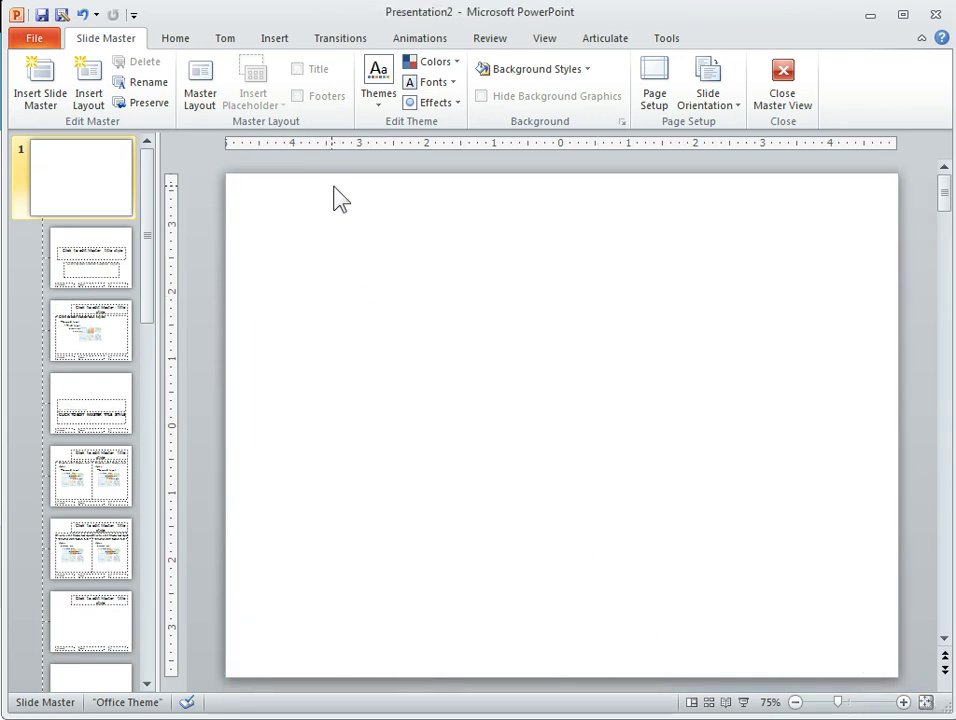
{"action": "left_click", "coordinate": [267, 42]}
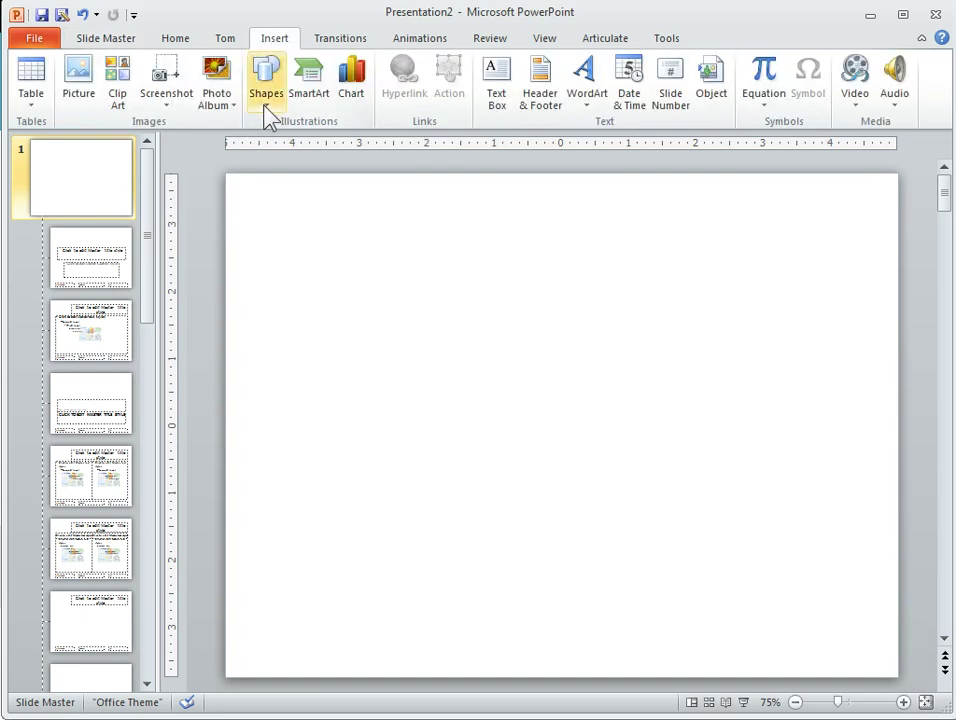
Draw a blue rounded rectangle at the master's top-left and label it 1
{"action": "left_click", "coordinate": [266, 85]}
{"action": "left_click", "coordinate": [349, 141]}
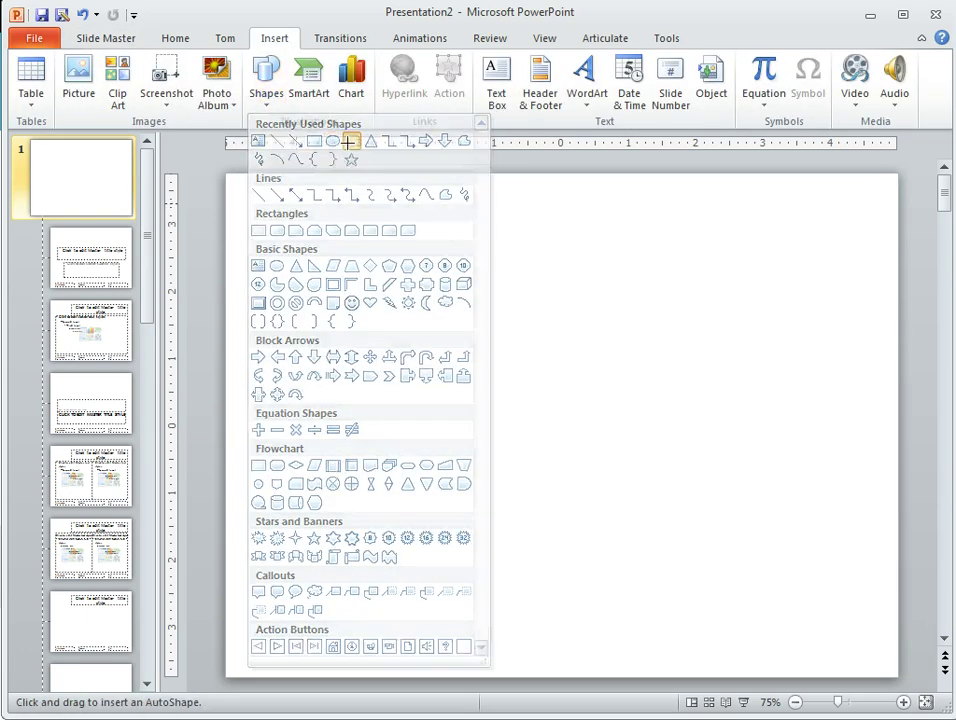
{"action": "mouse_move", "coordinate": [264, 206]}
{"action": "left_mouse_down"}
{"action": "mouse_move", "coordinate": [322, 245]}
{"action": "mouse_move", "coordinate": [329, 272]}
{"action": "left_mouse_up"}
{"action": "left_click", "coordinate": [365, 271]}
{"action": "left_click", "coordinate": [295, 250]}
{"action": "type", "text": "1"}
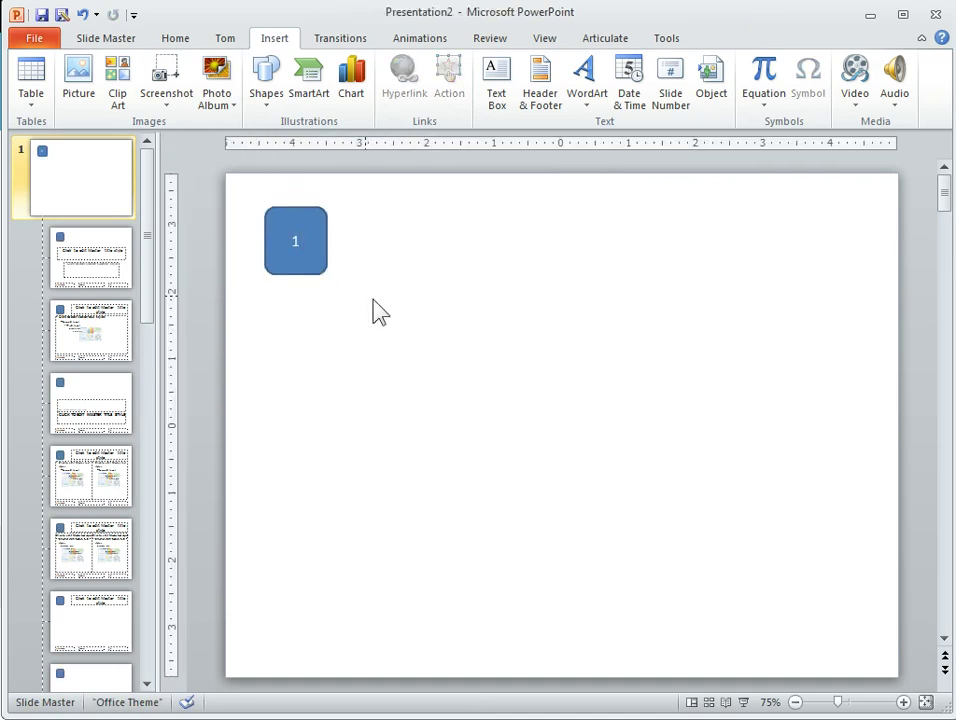
{"action": "key", "text": "Escape"}
Ctrl-drag four copies down the left edge and renumber them 2, 3, 4 and 5
{"action": "left_click_drag", "start_coordinate": [311, 260], "coordinate": [313, 609]}
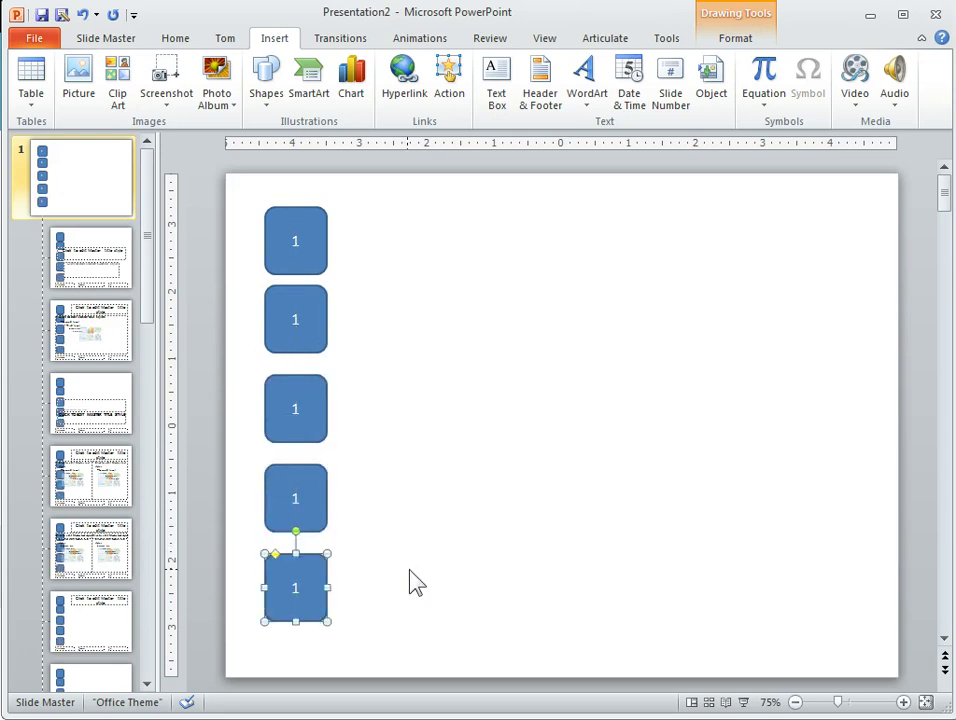
{"action": "left_click", "coordinate": [405, 559]}
{"action": "left_click", "coordinate": [290, 325]}
{"action": "type", "text": "2"}
{"action": "double_click", "coordinate": [297, 408]}
{"action": "type", "text": "3"}
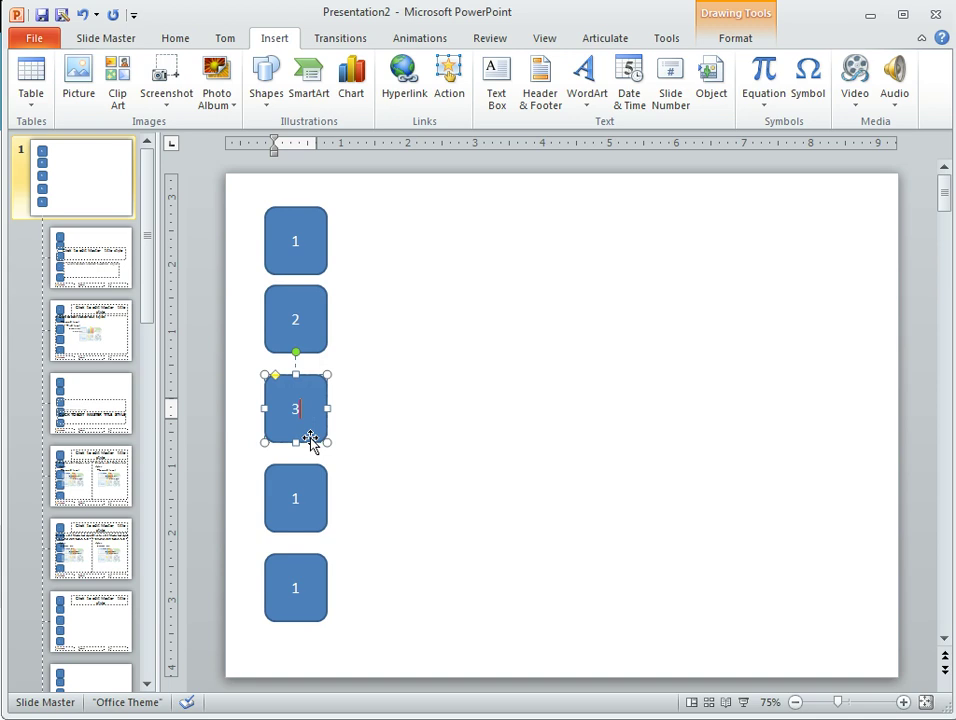
{"action": "double_click", "coordinate": [294, 498]}
{"action": "type", "text": "4"}
{"action": "double_click", "coordinate": [295, 588]}
{"action": "type", "text": "5"}
{"action": "left_click", "coordinate": [430, 393]}
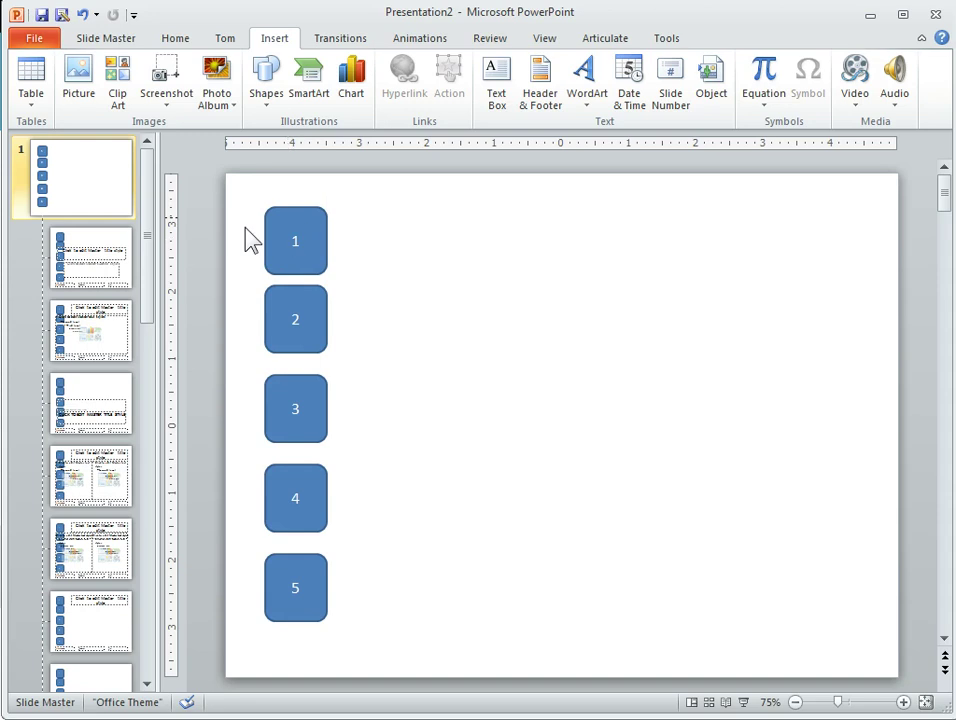
{"action": "left_click", "coordinate": [318, 212]}
Hyperlink button 1 to Slide 1 and button 2 to Slide 2 via Place in This Document
{"action": "right_click", "coordinate": [318, 210]}
{"action": "left_click", "coordinate": [386, 421]}
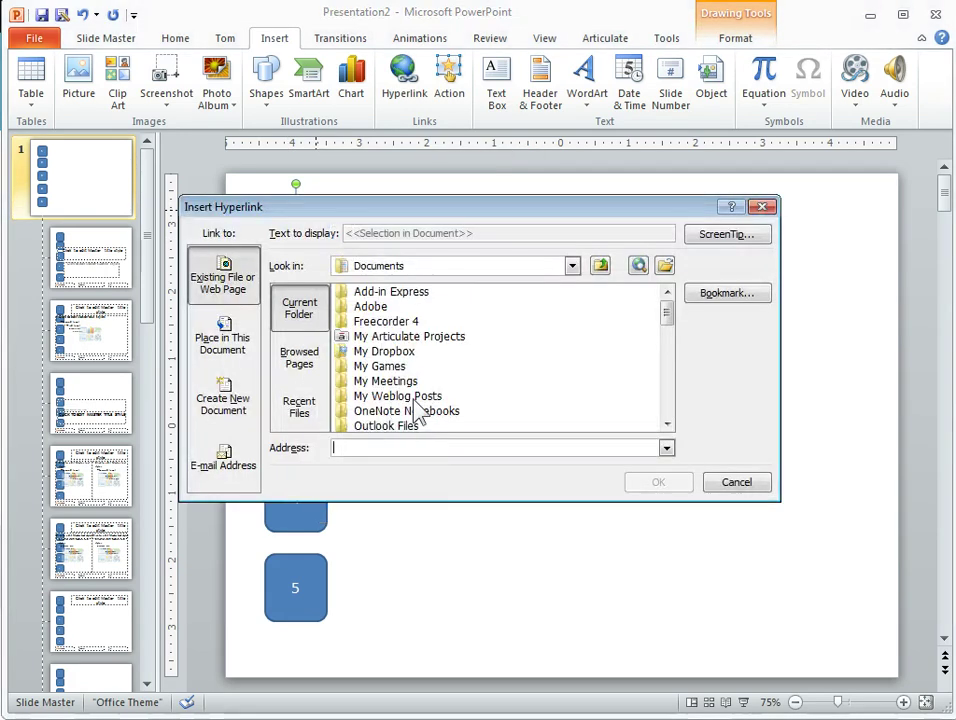
{"action": "left_click", "coordinate": [227, 350]}
{"action": "left_click", "coordinate": [345, 354]}
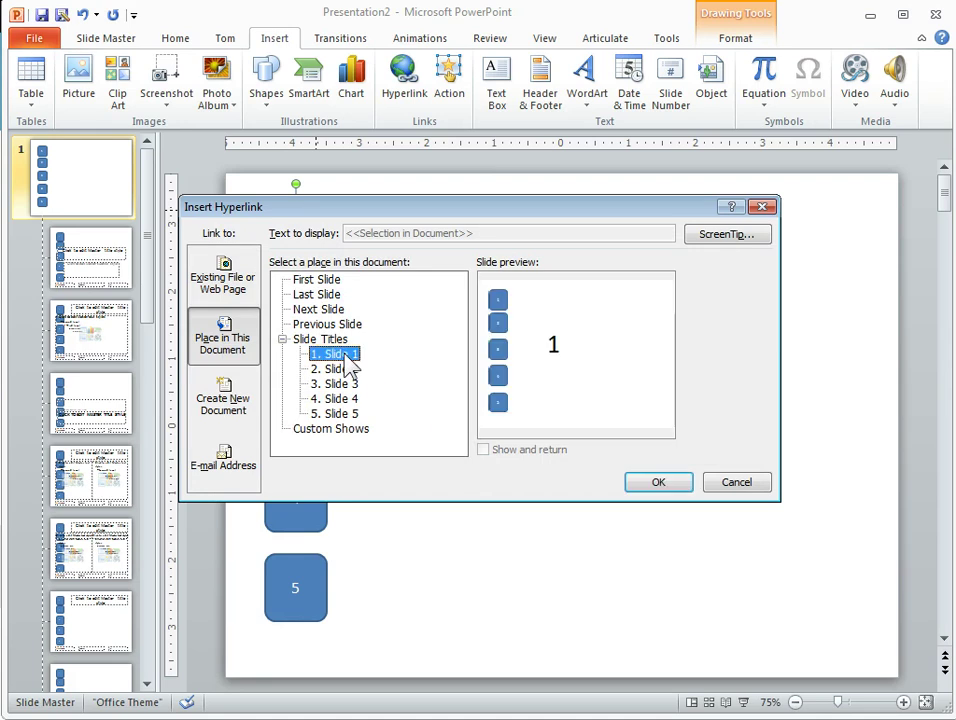
{"action": "left_click", "coordinate": [676, 491]}
{"action": "left_click", "coordinate": [299, 341]}
{"action": "right_click", "coordinate": [299, 341]}
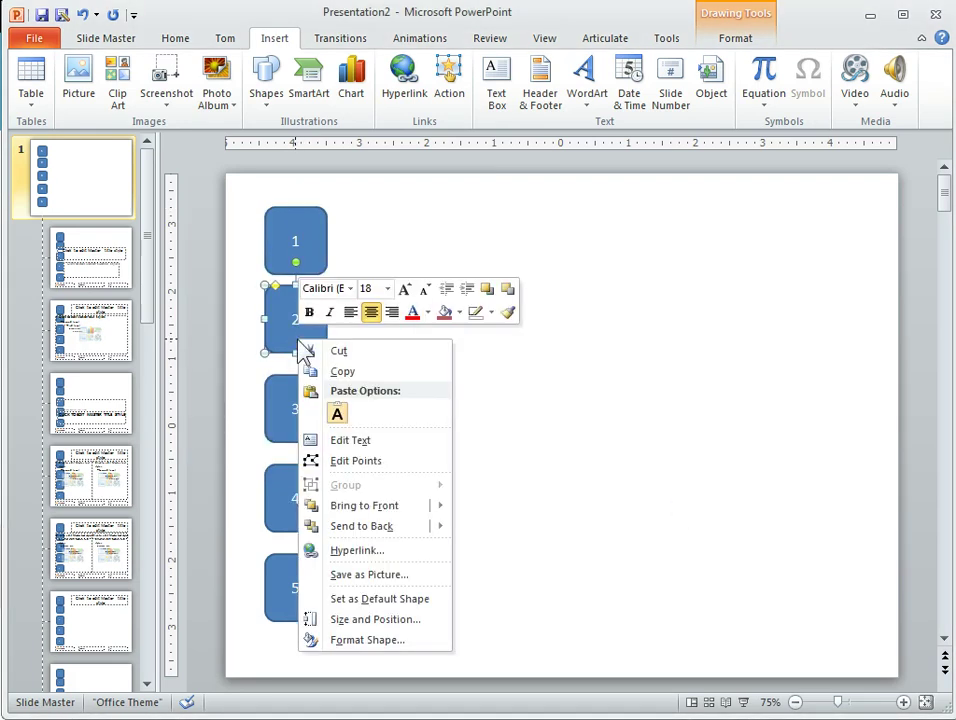
{"action": "left_click", "coordinate": [373, 552]}
{"action": "left_click", "coordinate": [340, 367]}
{"action": "left_click", "coordinate": [663, 480]}
Hyperlink buttons 3, 4 and 5 to Slides 3, 4 and 5 respectively
{"action": "left_click", "coordinate": [290, 418]}
{"action": "right_click", "coordinate": [290, 418]}
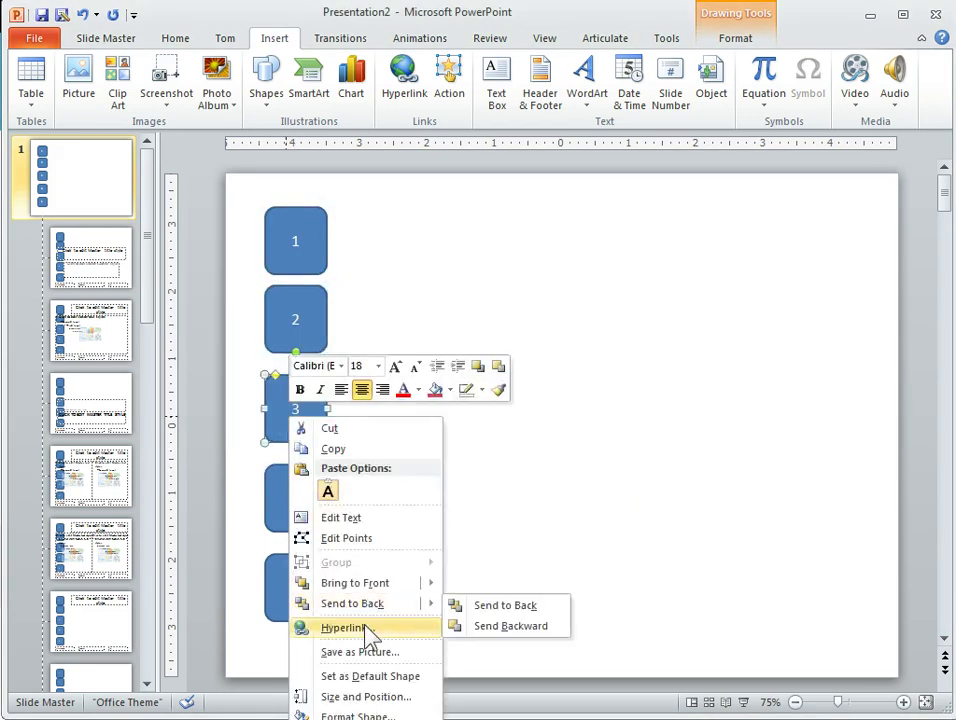
{"action": "left_click", "coordinate": [368, 628]}
{"action": "left_click", "coordinate": [345, 386]}
{"action": "left_click", "coordinate": [662, 480]}
{"action": "left_click", "coordinate": [278, 504]}
{"action": "right_click", "coordinate": [280, 503]}
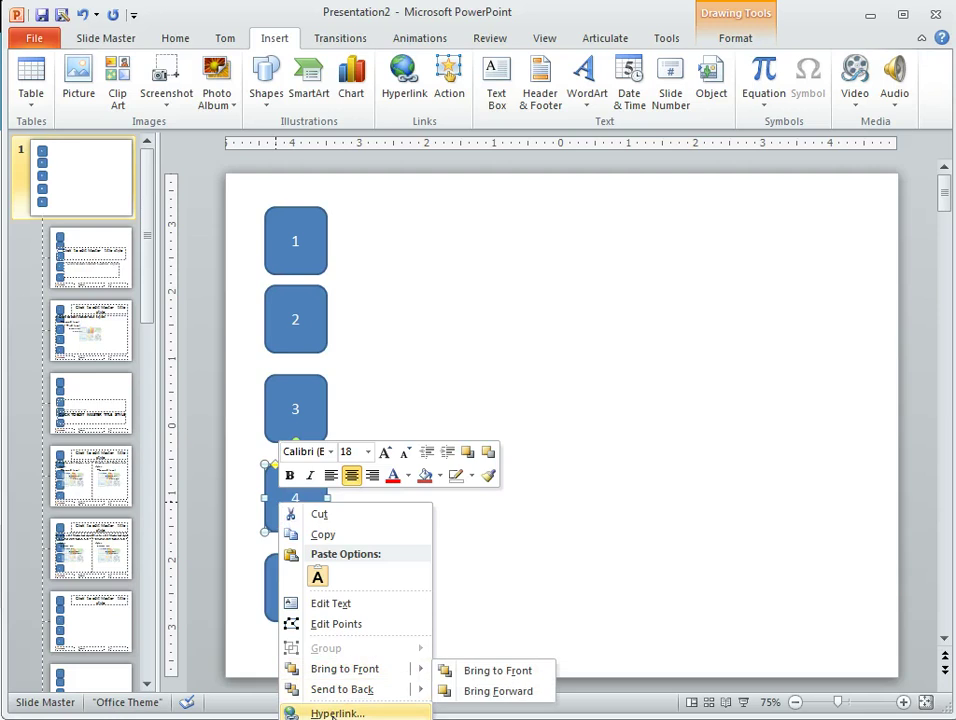
{"action": "left_click", "coordinate": [333, 713]}
{"action": "left_click", "coordinate": [357, 399]}
{"action": "left_click", "coordinate": [655, 482]}
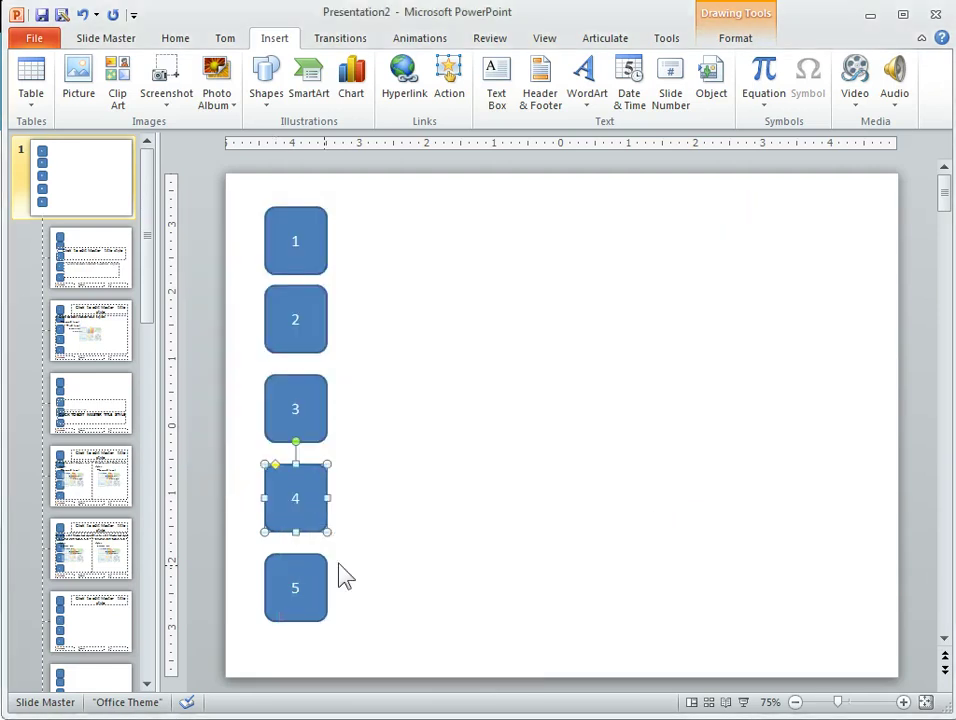
{"action": "left_click", "coordinate": [311, 572]}
{"action": "right_click", "coordinate": [314, 576]}
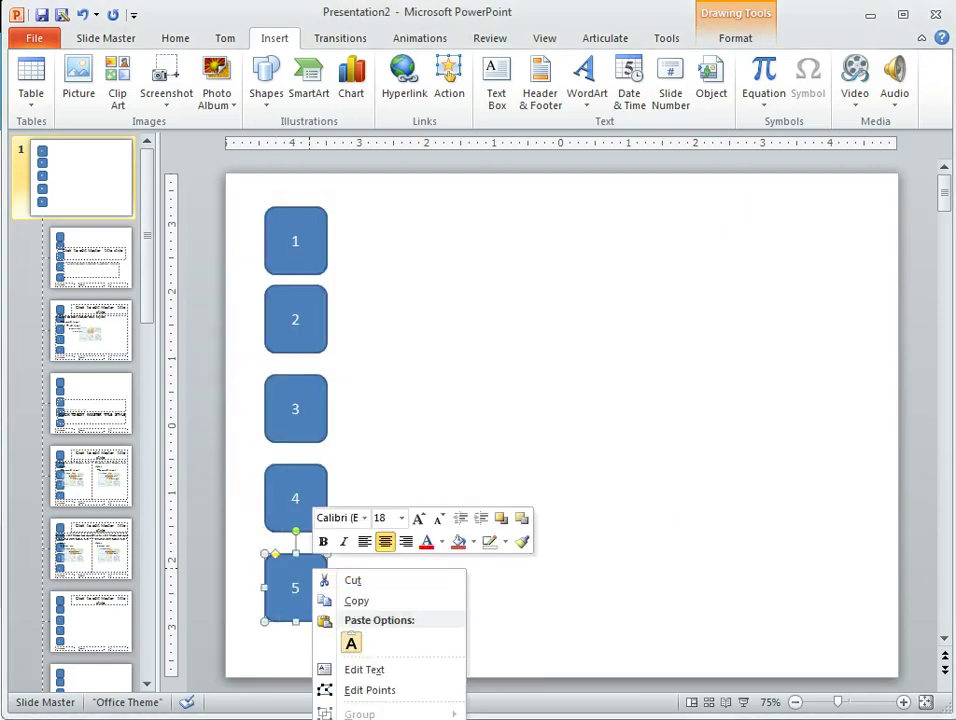
{"action": "left_click", "coordinate": [365, 719]}
{"action": "left_click", "coordinate": [345, 417]}
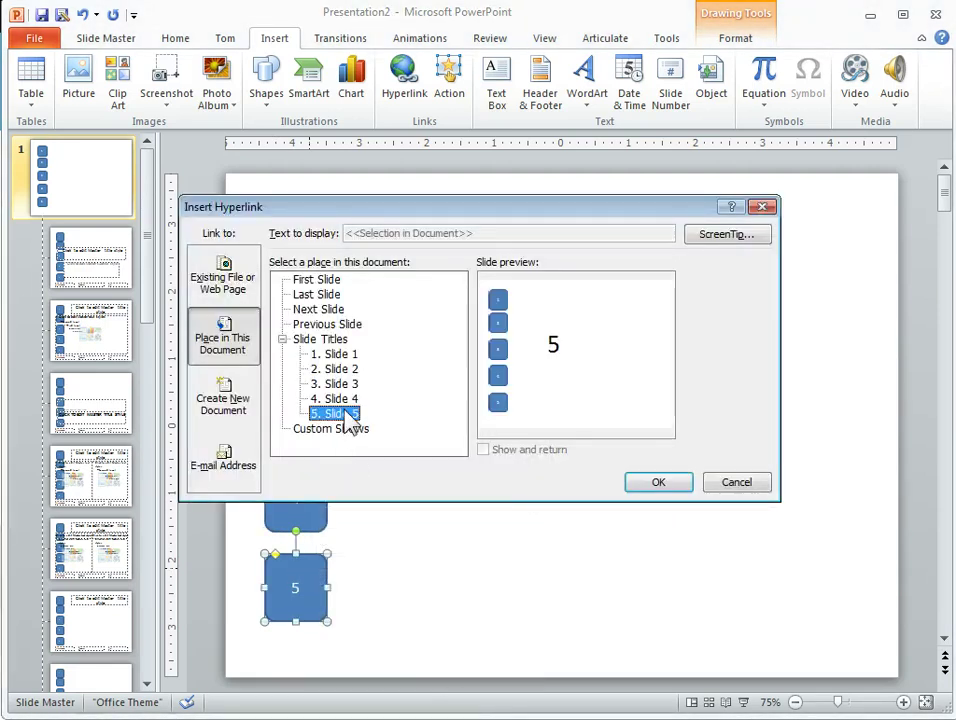
{"action": "left_click", "coordinate": [645, 486]}
{"action": "left_click", "coordinate": [473, 454]}
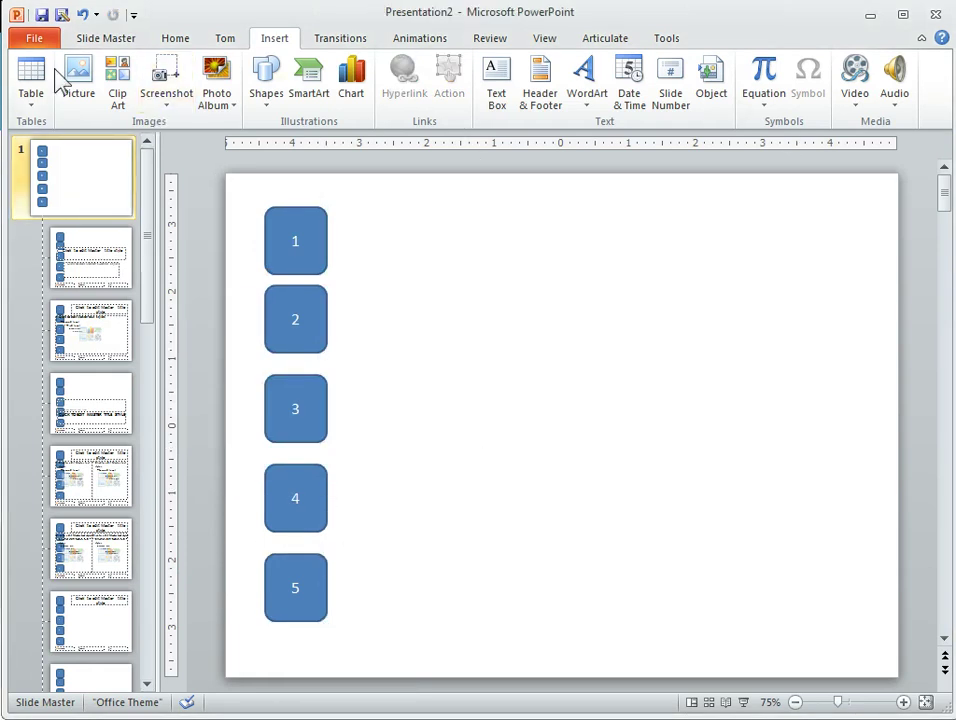
Close Master View and preview the presentation in Reading View
{"action": "left_click", "coordinate": [95, 40]}
{"action": "left_click", "coordinate": [785, 90]}
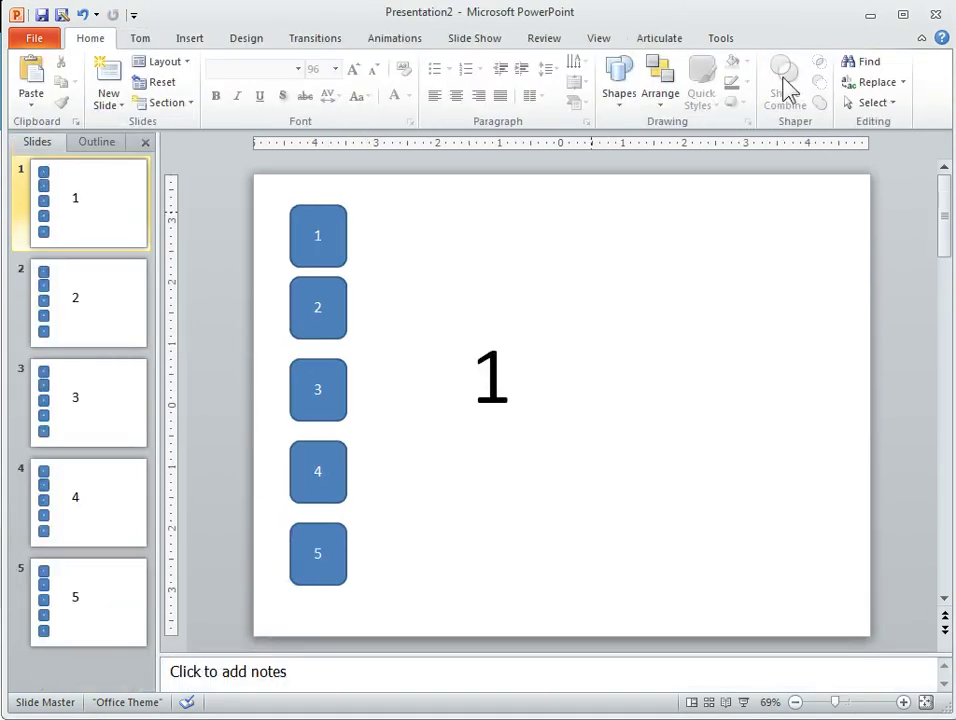
{"action": "left_click", "coordinate": [726, 702]}
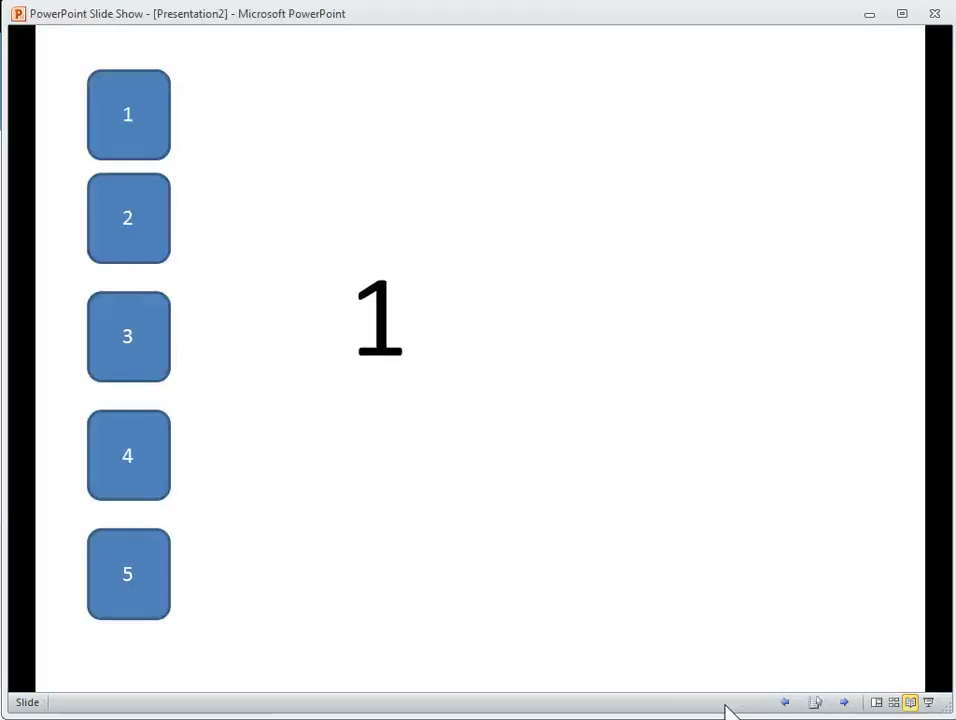
Test buttons 2, 1, 3, 4 and 5 jump to their slides, then return to Normal view
{"action": "left_click", "coordinate": [134, 208]}
{"action": "left_click", "coordinate": [133, 147]}
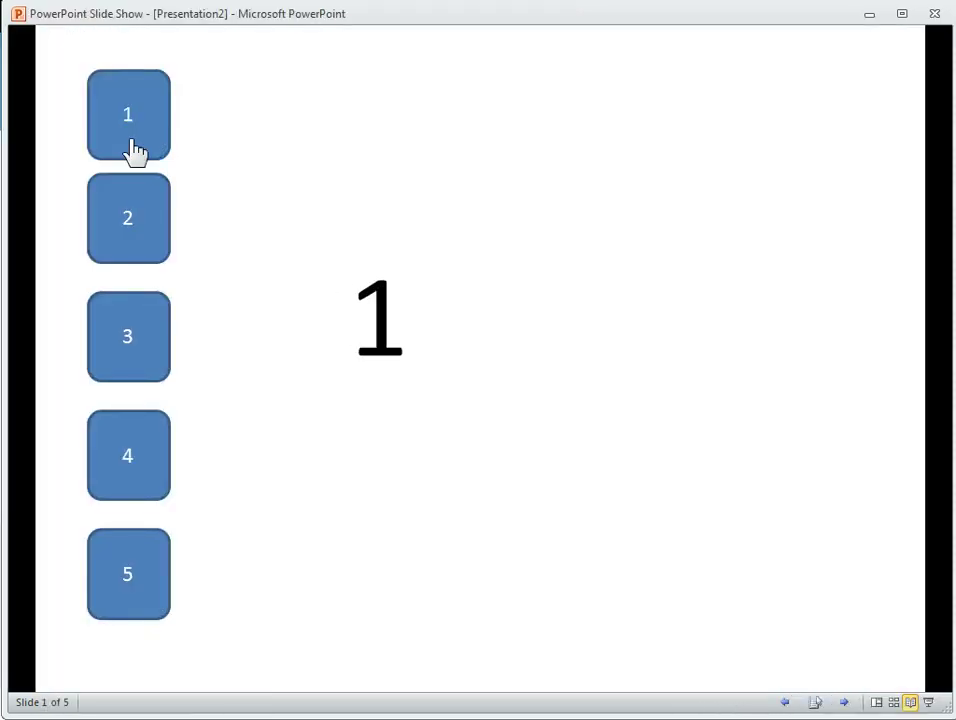
{"action": "left_click", "coordinate": [149, 358]}
{"action": "left_click", "coordinate": [147, 467]}
{"action": "left_click", "coordinate": [149, 589]}
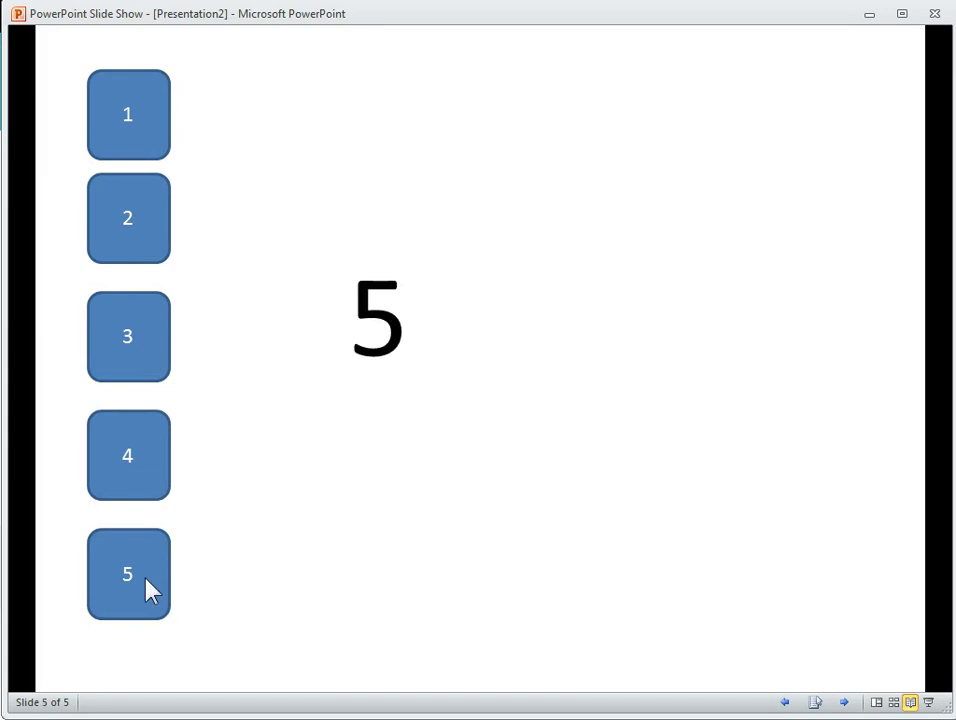
{"action": "left_click", "coordinate": [876, 702]}
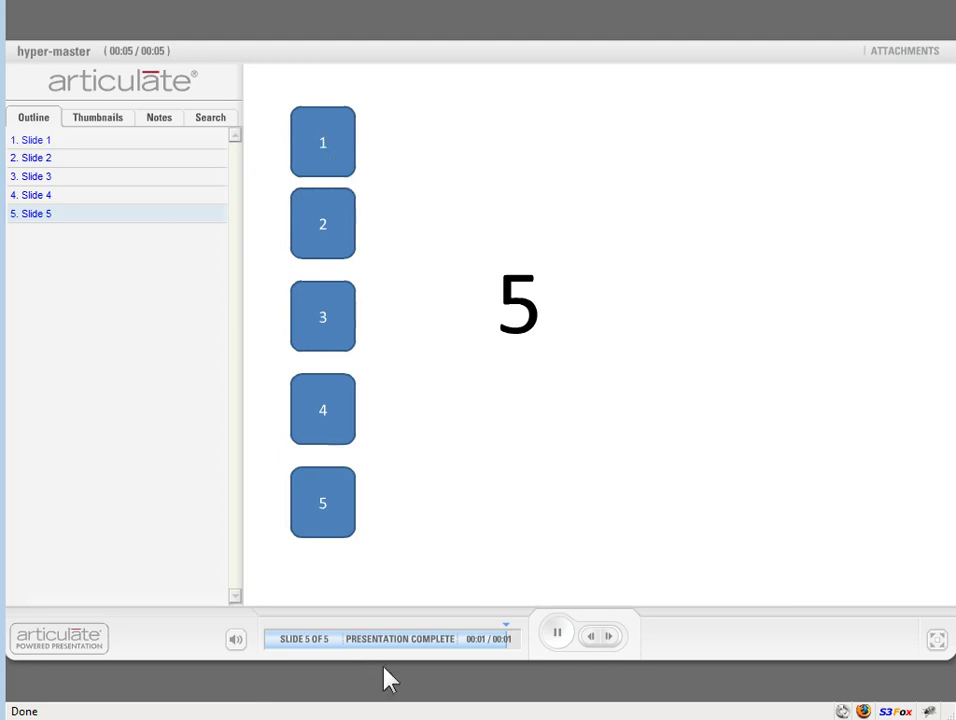
In the Articulate player, jump to slides 3, 2, 4, 5, 3, 2 and back to 1
{"action": "left_click", "coordinate": [327, 310]}
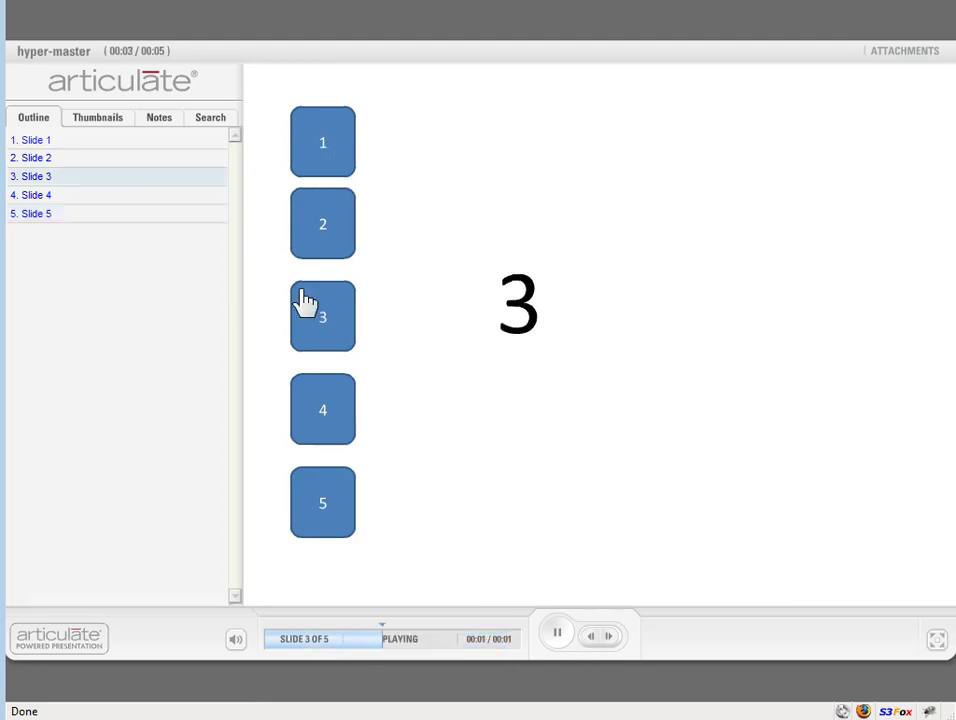
{"action": "left_click", "coordinate": [320, 235]}
{"action": "left_click", "coordinate": [324, 420]}
{"action": "left_click", "coordinate": [329, 504]}
{"action": "left_click", "coordinate": [322, 312]}
{"action": "left_click", "coordinate": [320, 243]}
{"action": "left_click", "coordinate": [322, 162]}
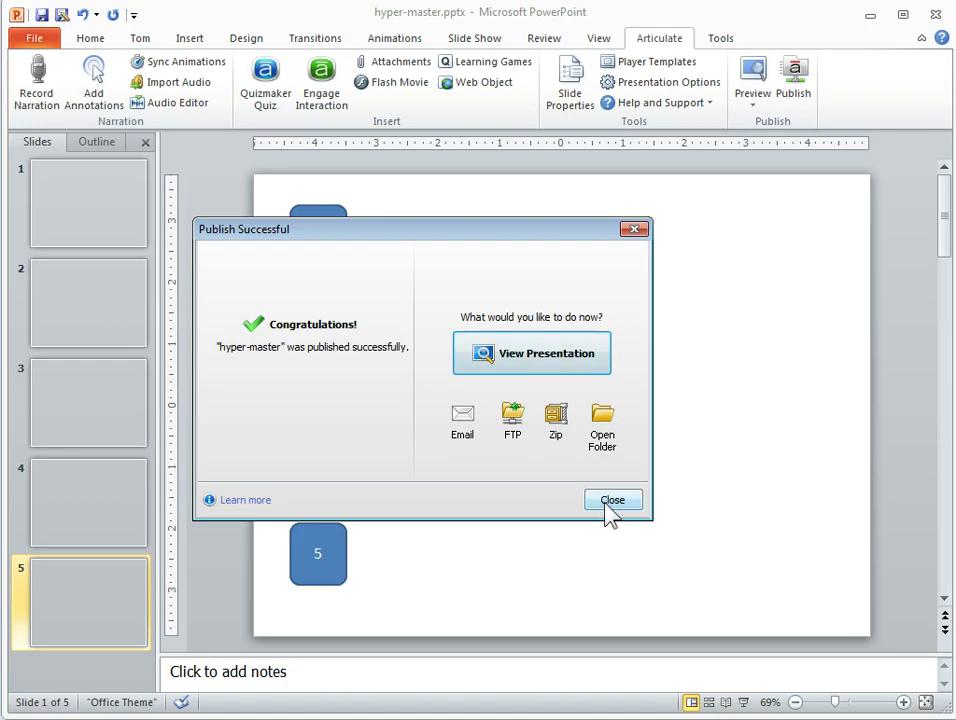
Dismiss the Publish Successful confirmation and return to the View ribbon
{"action": "left_click", "coordinate": [607, 501]}
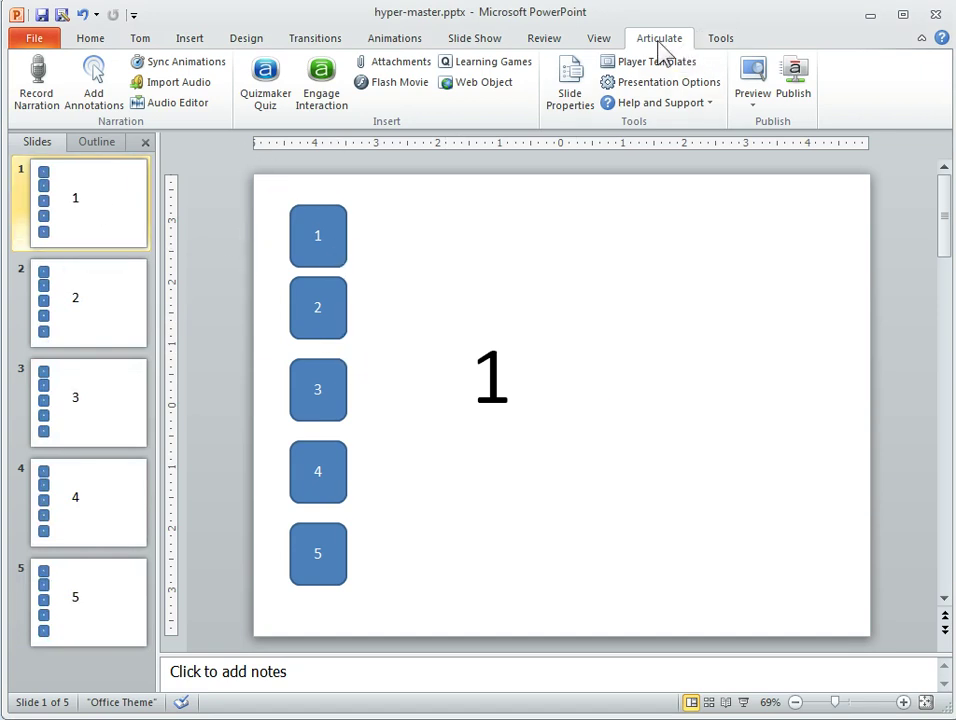
{"action": "left_click", "coordinate": [610, 38]}
Re-enter Slide Master view and select the top-level slide master
{"action": "left_click", "coordinate": [214, 92]}
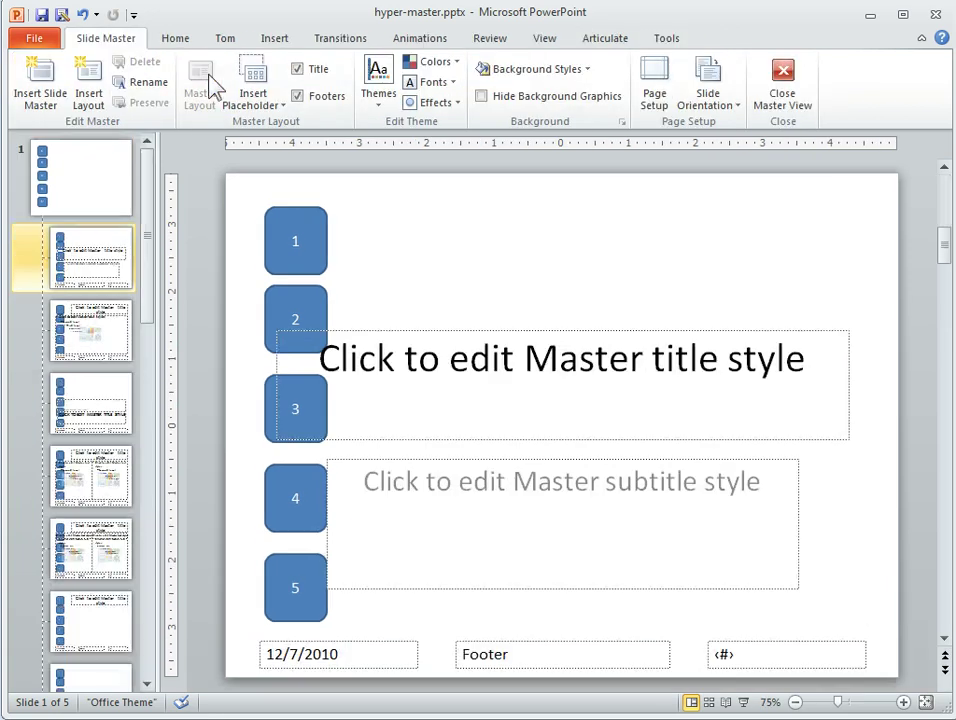
{"action": "left_click_drag", "start_coordinate": [214, 184], "coordinate": [350, 654]}
{"action": "left_click", "coordinate": [128, 188]}
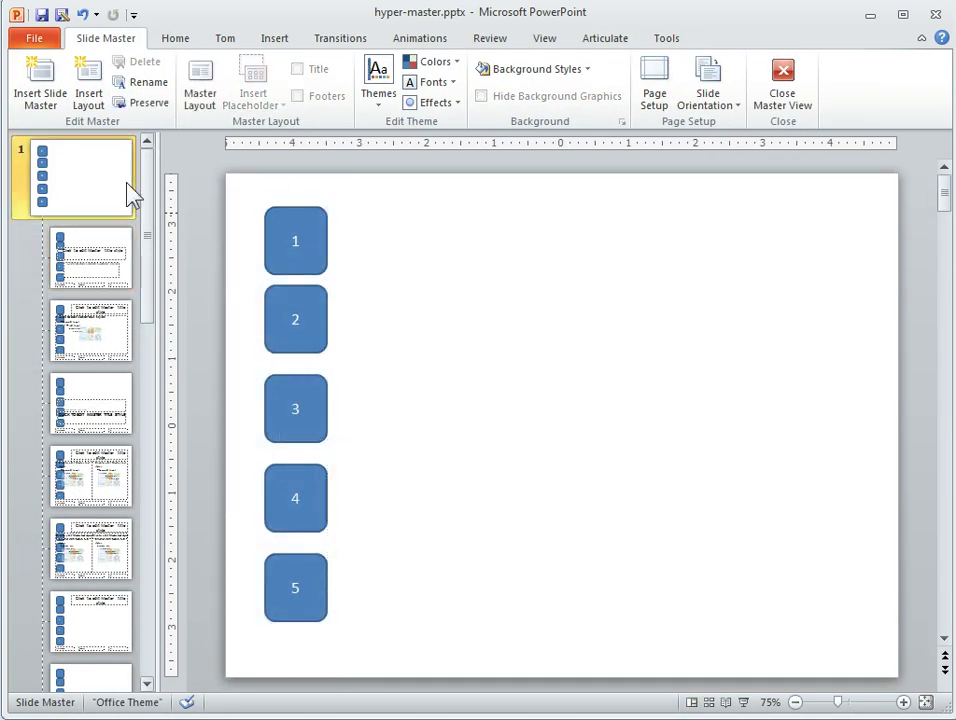
Group the five numbered buttons with Ctrl+G and nudge the group into place
{"action": "mouse_move", "coordinate": [234, 184]}
{"action": "left_mouse_down"}
{"action": "mouse_move", "coordinate": [358, 655]}
{"action": "mouse_move", "coordinate": [350, 674]}
{"action": "left_mouse_up"}
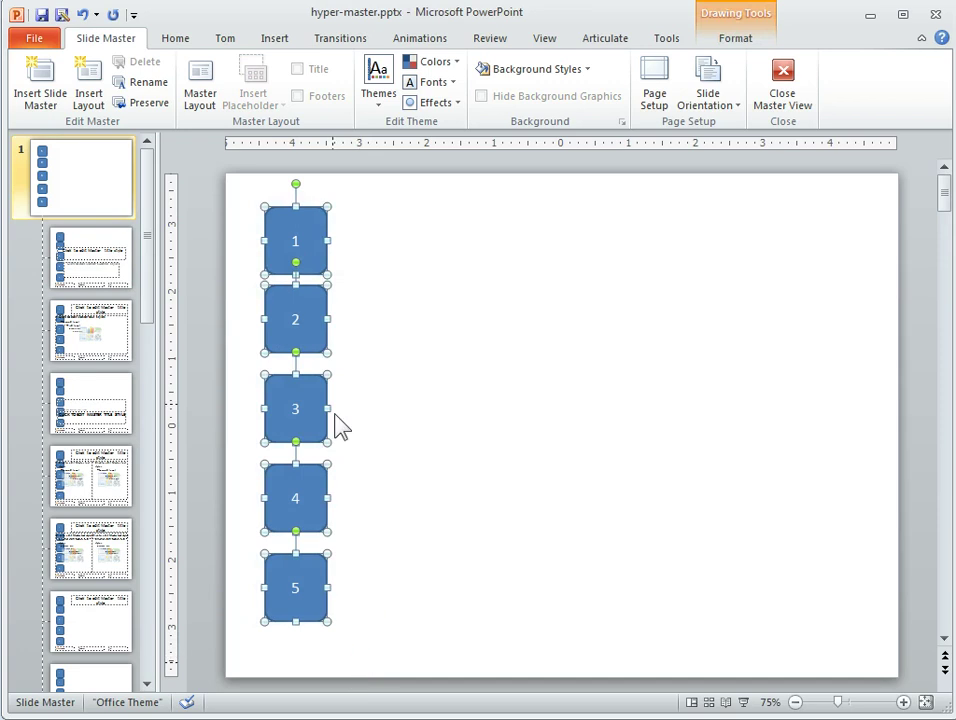
{"action": "key", "text": "ctrl+g"}
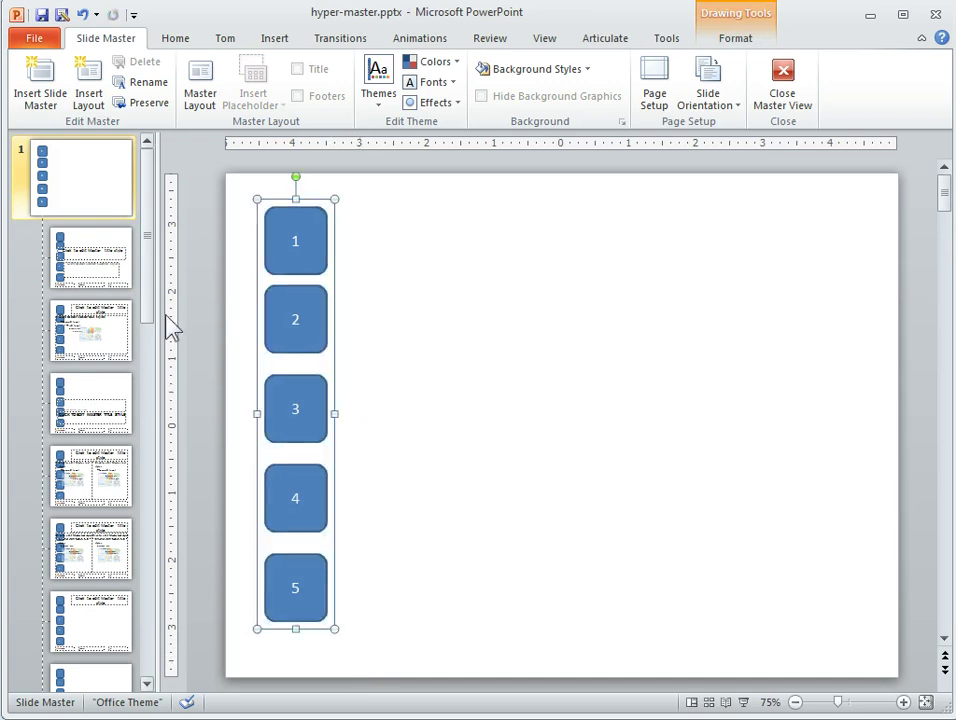
{"action": "mouse_move", "coordinate": [333, 342]}
{"action": "left_mouse_down"}
{"action": "mouse_move", "coordinate": [556, 356]}
{"action": "mouse_move", "coordinate": [367, 372]}
{"action": "mouse_move", "coordinate": [340, 362]}
{"action": "left_mouse_up"}
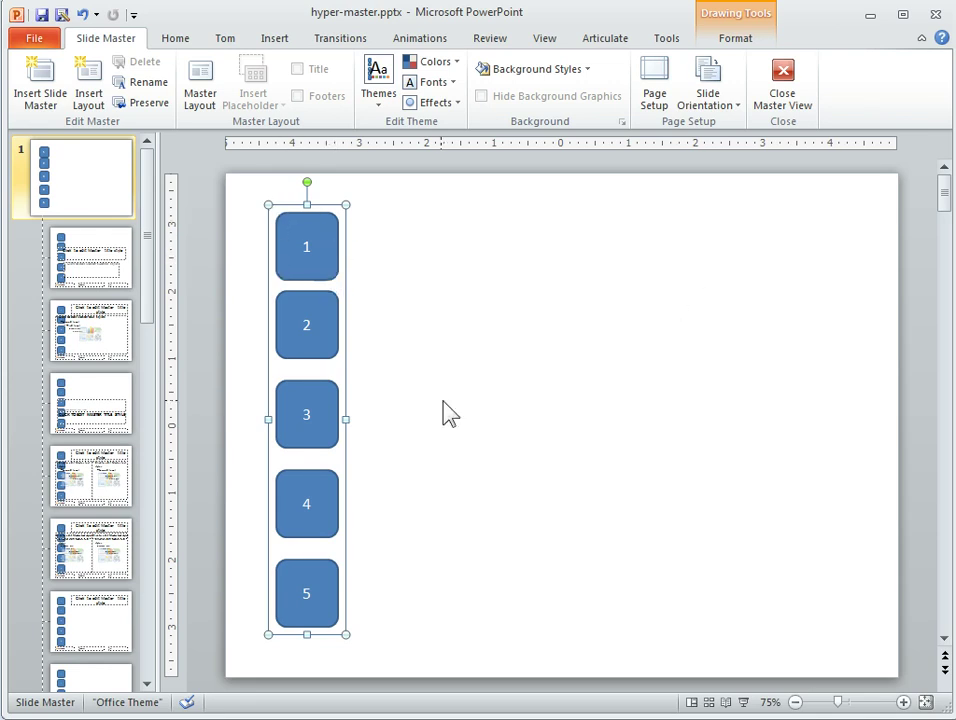
{"action": "left_click", "coordinate": [487, 330]}
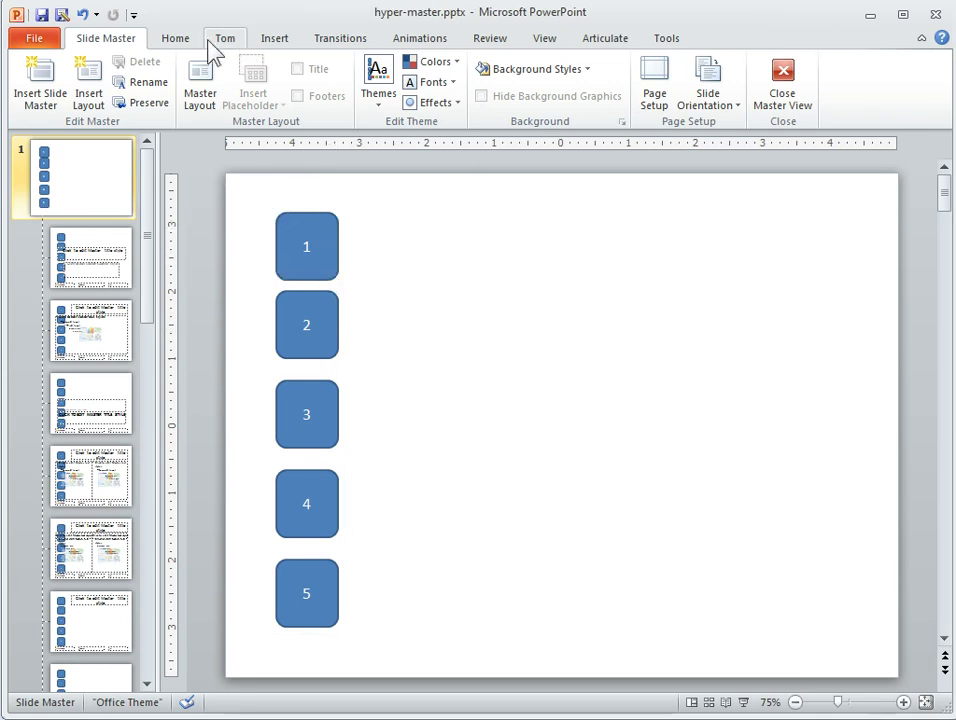
{"action": "left_click", "coordinate": [277, 45]}
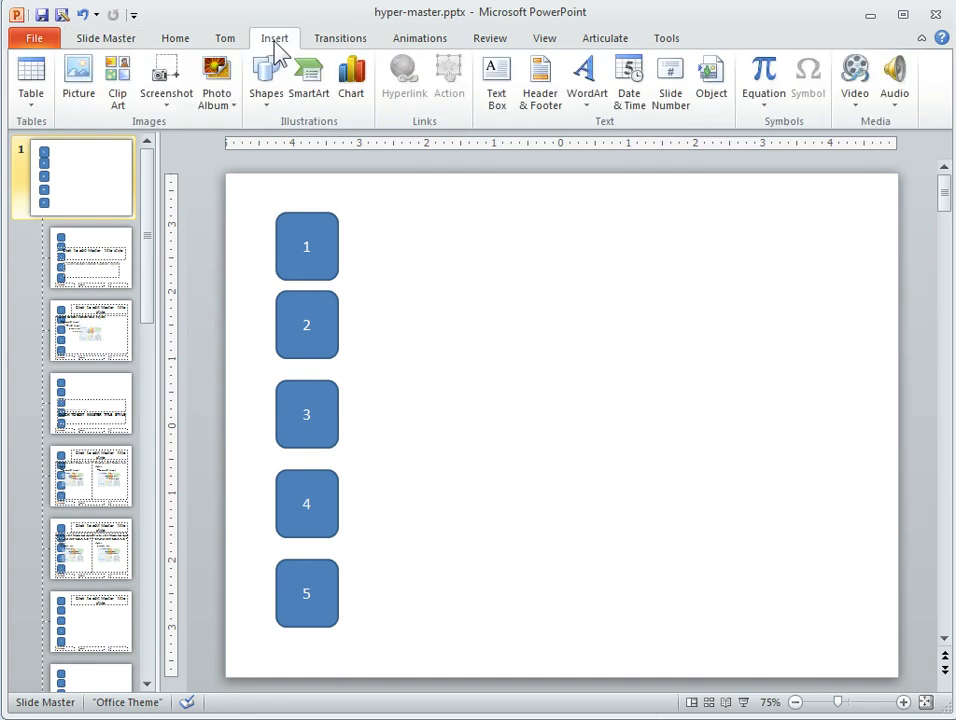
{"action": "left_click", "coordinate": [267, 105]}
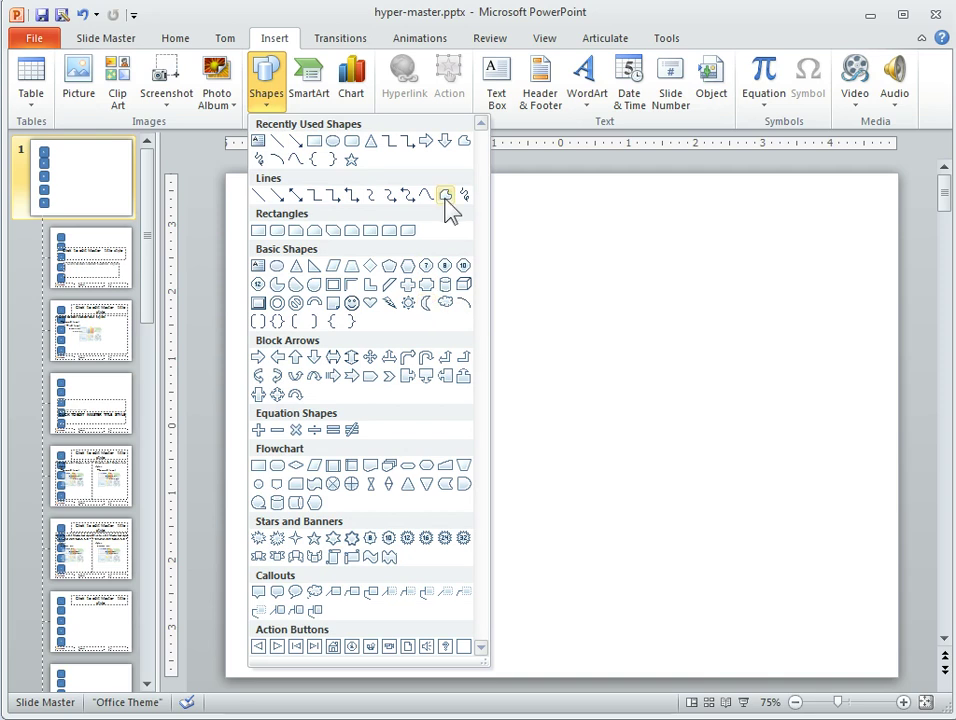
{"action": "left_click", "coordinate": [445, 196]}
{"action": "mouse_move", "coordinate": [536, 262]}
{"action": "left_mouse_down"}
{"action": "mouse_move", "coordinate": [451, 489]}
{"action": "mouse_move", "coordinate": [660, 370]}
{"action": "mouse_move", "coordinate": [528, 242]}
{"action": "left_mouse_up"}
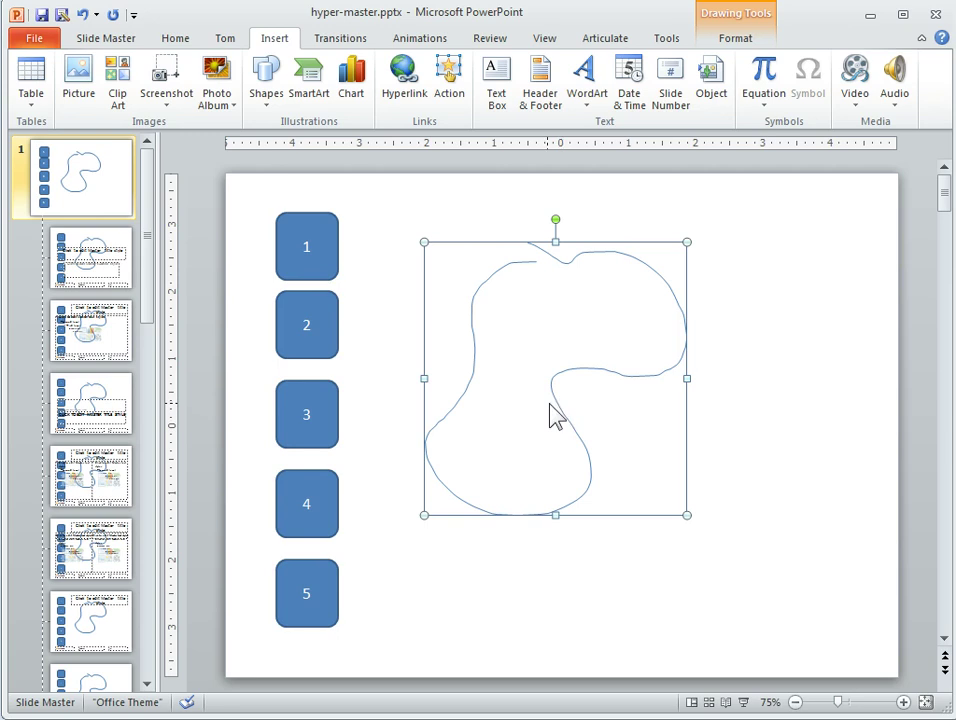
{"action": "left_click", "coordinate": [745, 258]}
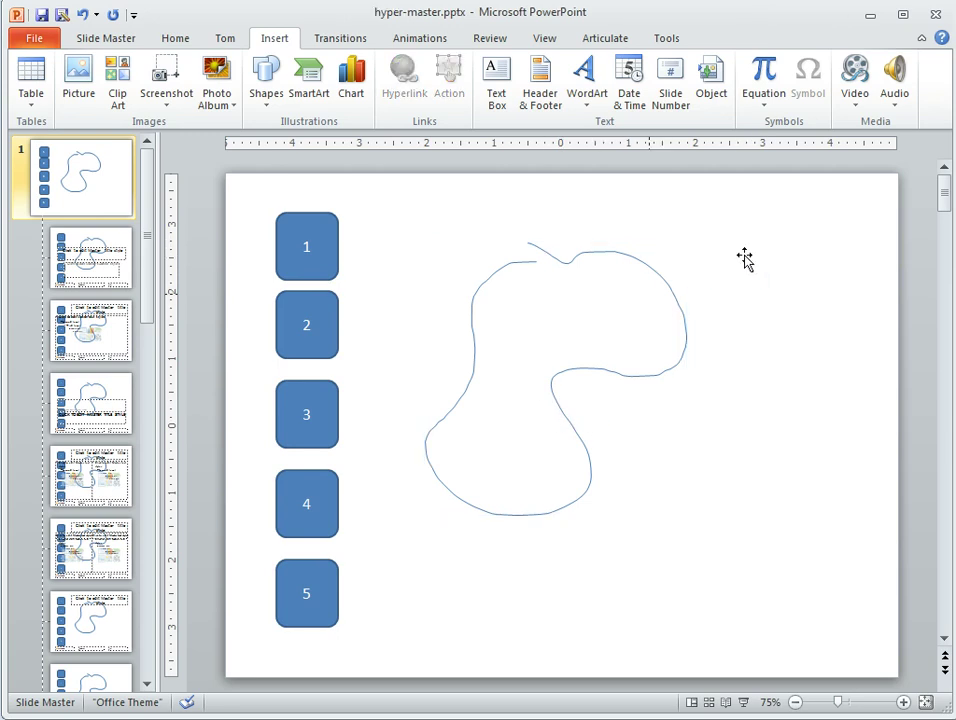
{"action": "left_click", "coordinate": [592, 257]}
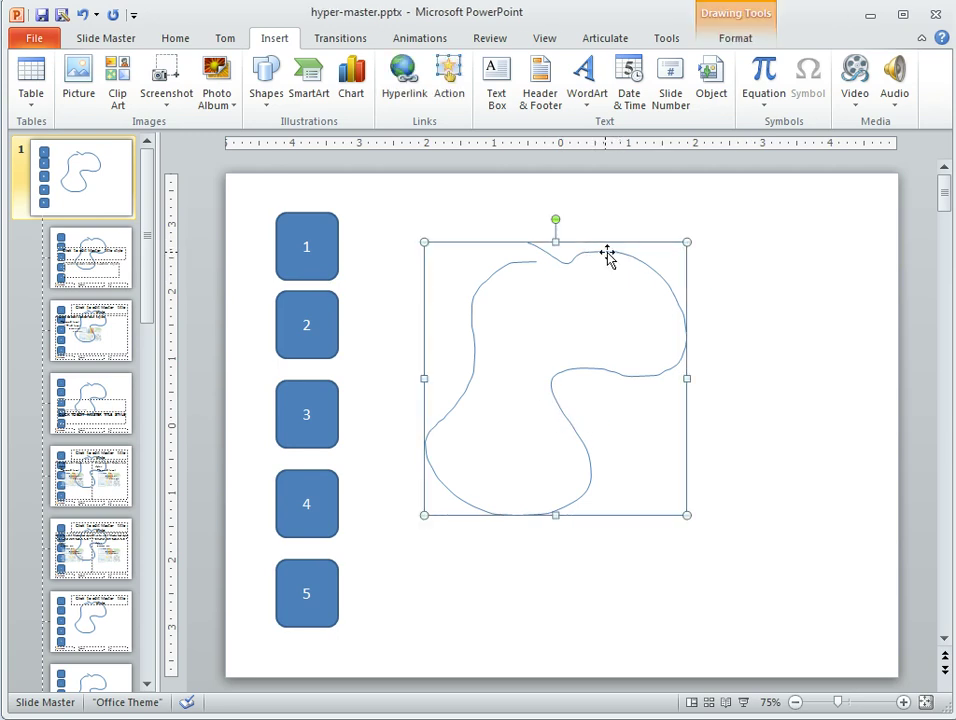
{"action": "key", "text": "Delete"}
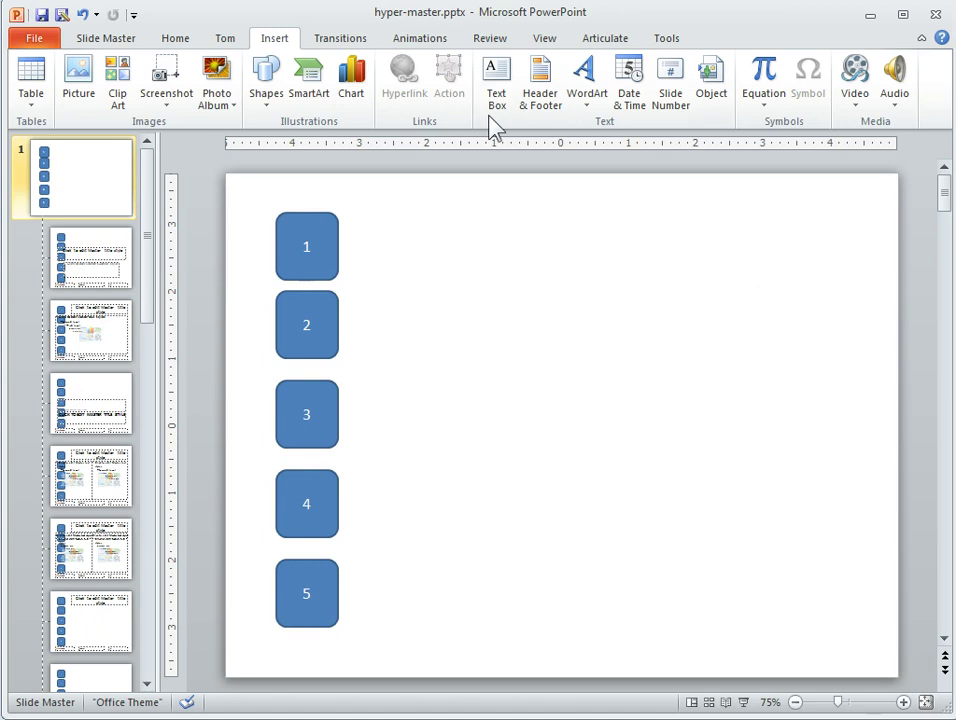
Draw a rectangle on the master and hyperlink it to Slide 1
{"action": "left_click", "coordinate": [263, 85]}
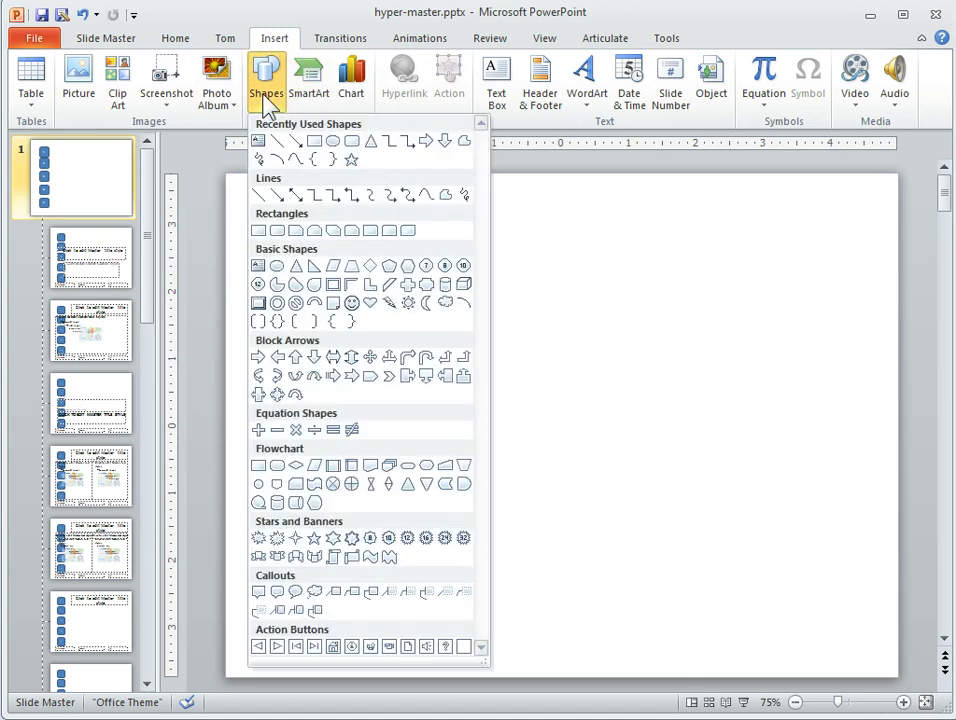
{"action": "left_click", "coordinate": [309, 140]}
{"action": "mouse_move", "coordinate": [618, 308]}
{"action": "left_mouse_down"}
{"action": "mouse_move", "coordinate": [505, 252]}
{"action": "mouse_move", "coordinate": [691, 313]}
{"action": "left_mouse_up"}
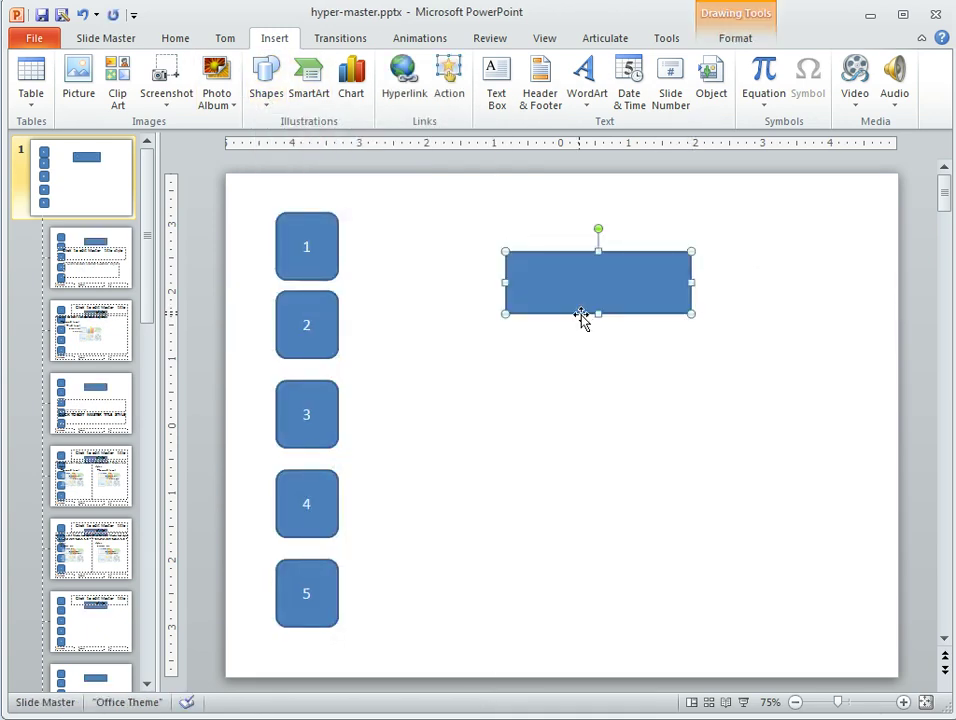
{"action": "right_click", "coordinate": [584, 281]}
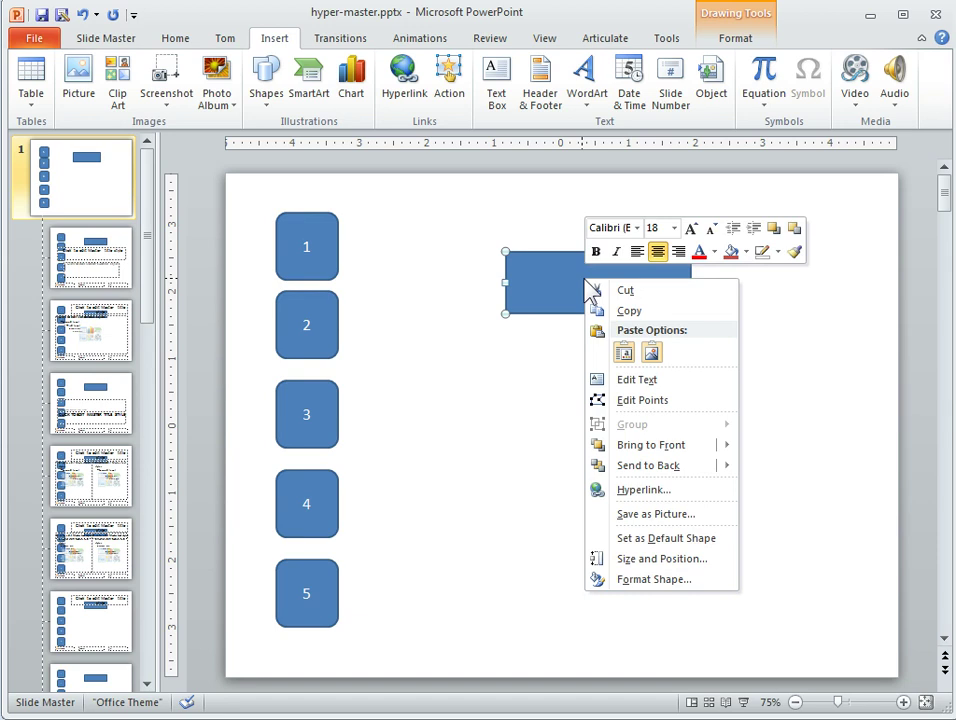
{"action": "left_click", "coordinate": [617, 496]}
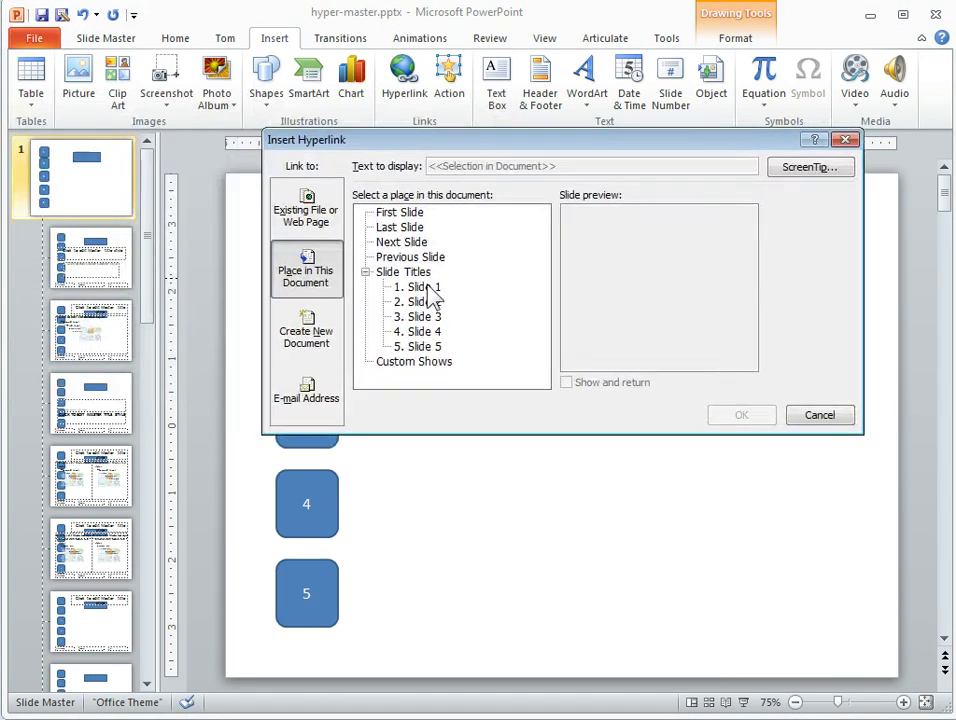
{"action": "left_click", "coordinate": [428, 287]}
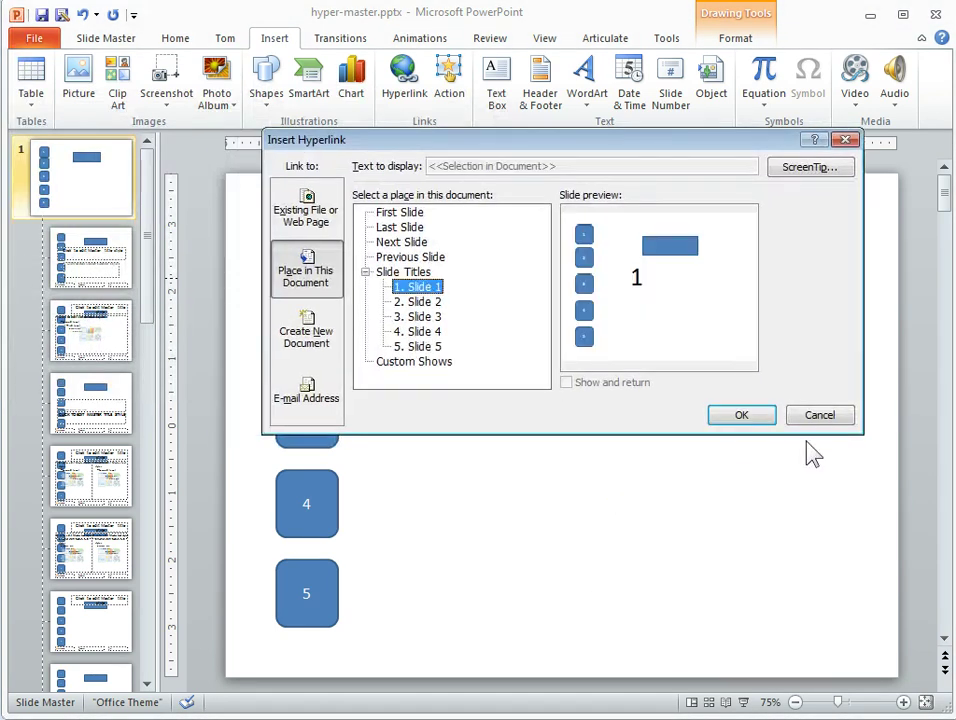
{"action": "left_click", "coordinate": [743, 415]}
Move the linked rectangle beside button 1 and narrow it to about button width
{"action": "left_click_drag", "start_coordinate": [609, 295], "coordinate": [367, 256]}
{"action": "left_click_drag", "start_coordinate": [454, 246], "coordinate": [433, 250]}
{"action": "right_click", "coordinate": [415, 245]}
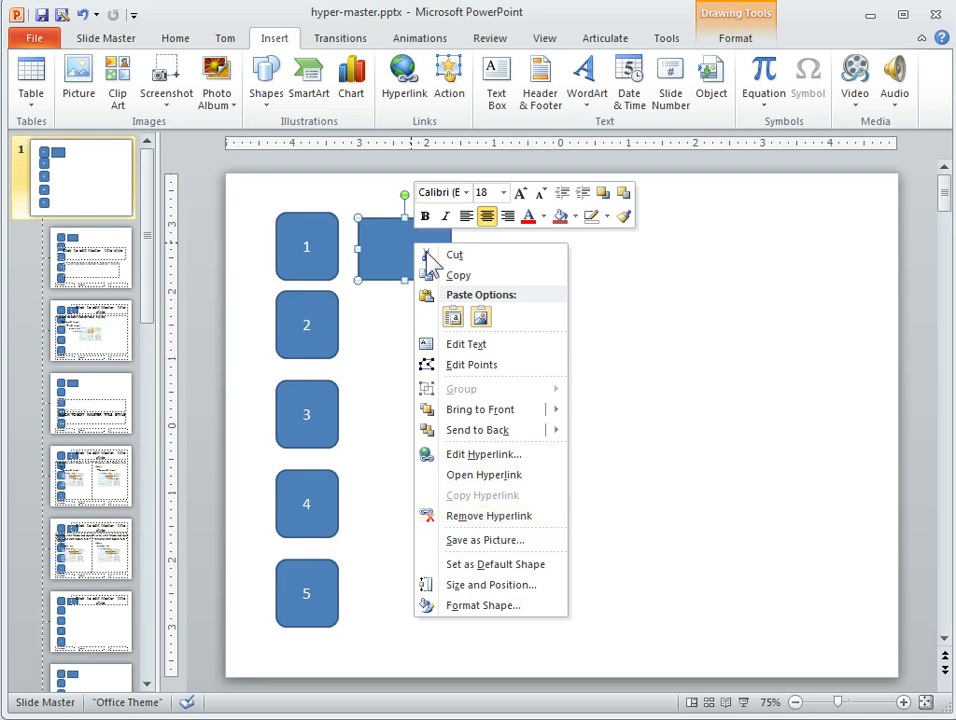
Set the linked rectangle's Shape Fill to No Fill and position it just right of button 1
{"action": "left_click", "coordinate": [575, 217]}
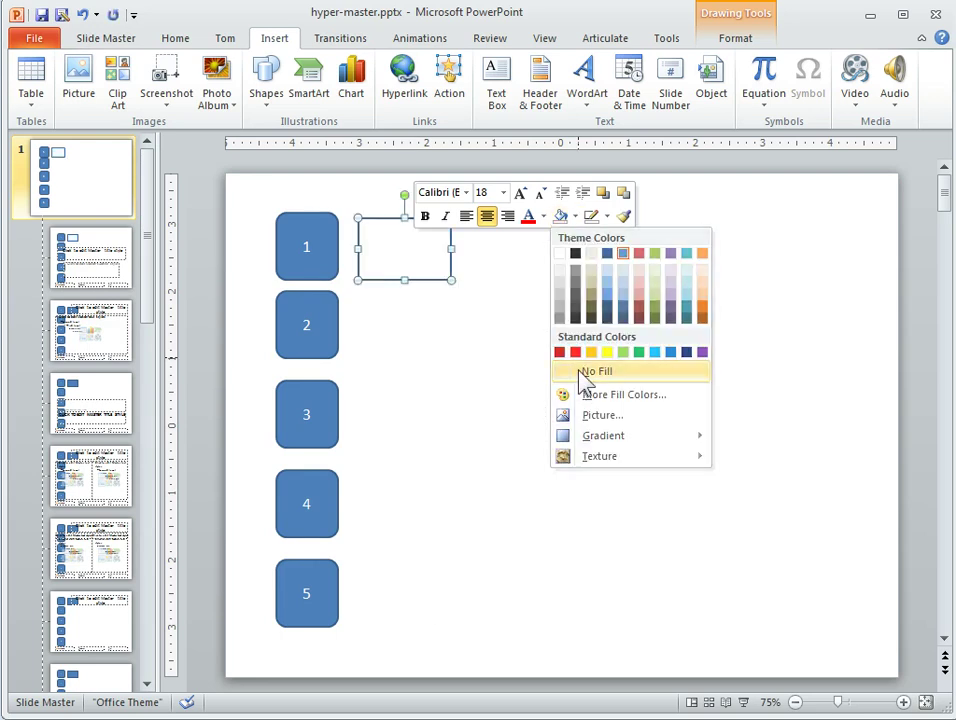
{"action": "left_click", "coordinate": [590, 372]}
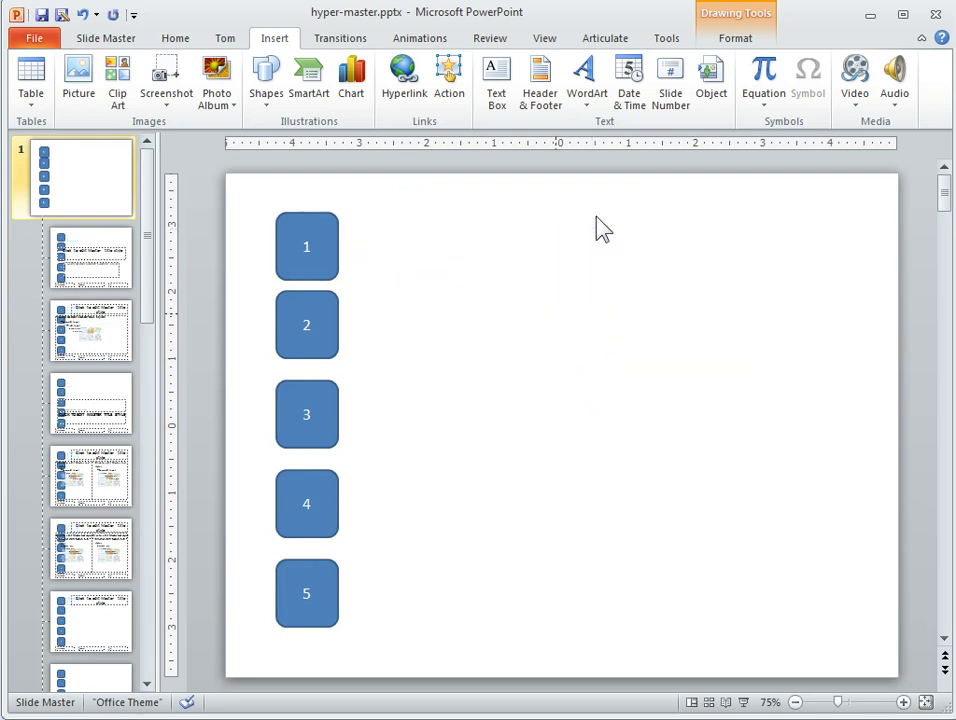
{"action": "left_click_drag", "start_coordinate": [425, 255], "coordinate": [330, 250]}
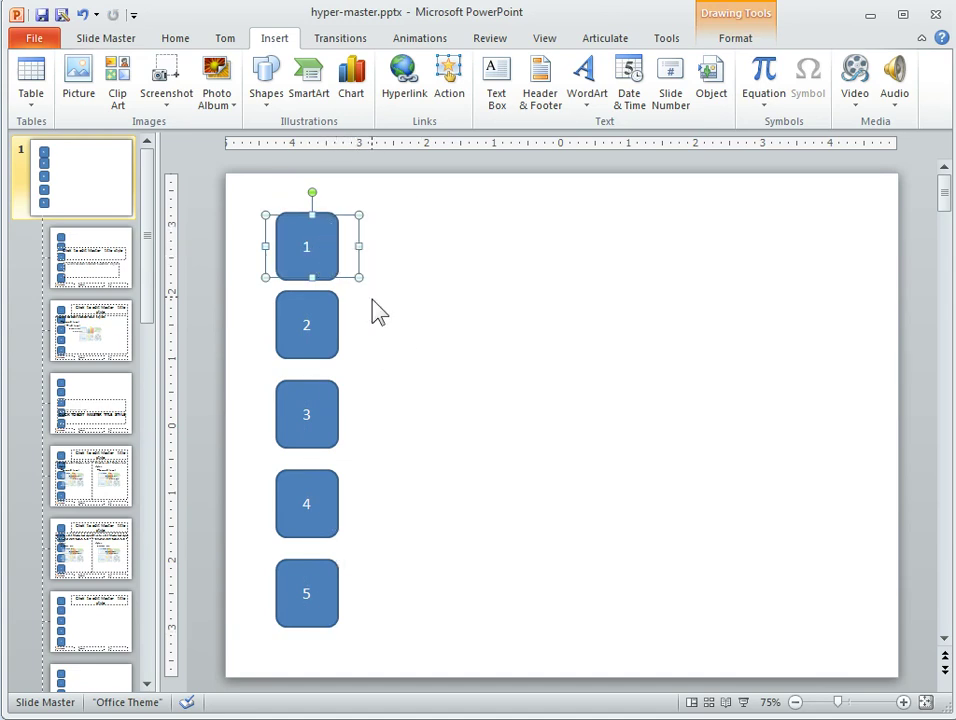
{"action": "left_click_drag", "start_coordinate": [362, 258], "coordinate": [493, 270]}
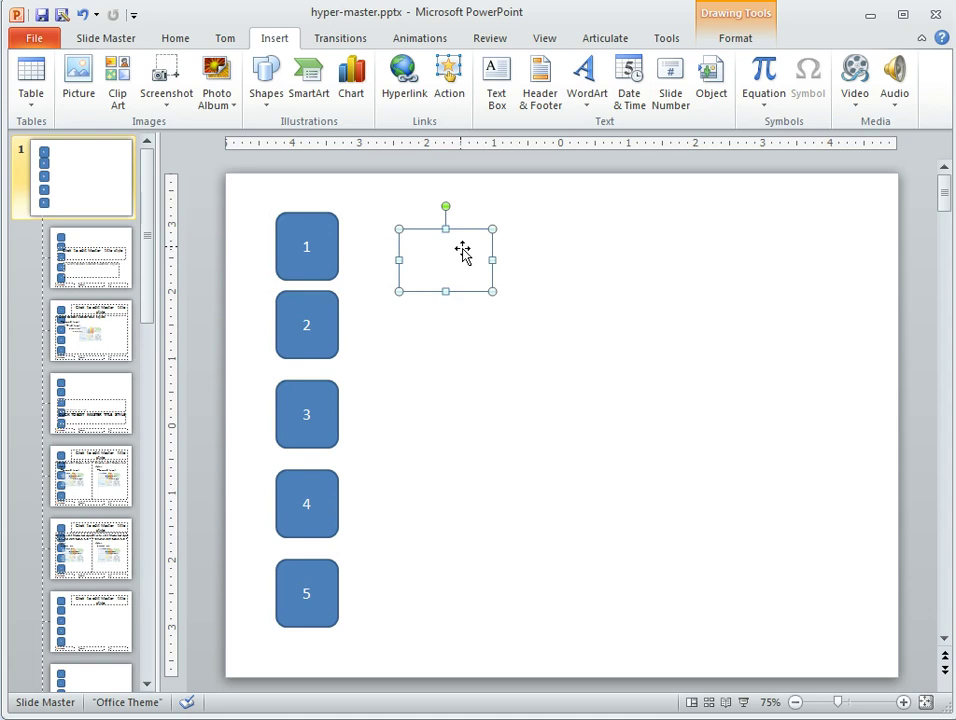
{"action": "left_click_drag", "start_coordinate": [466, 230], "coordinate": [456, 267]}
{"action": "left_click_drag", "start_coordinate": [340, 289], "coordinate": [445, 258]}
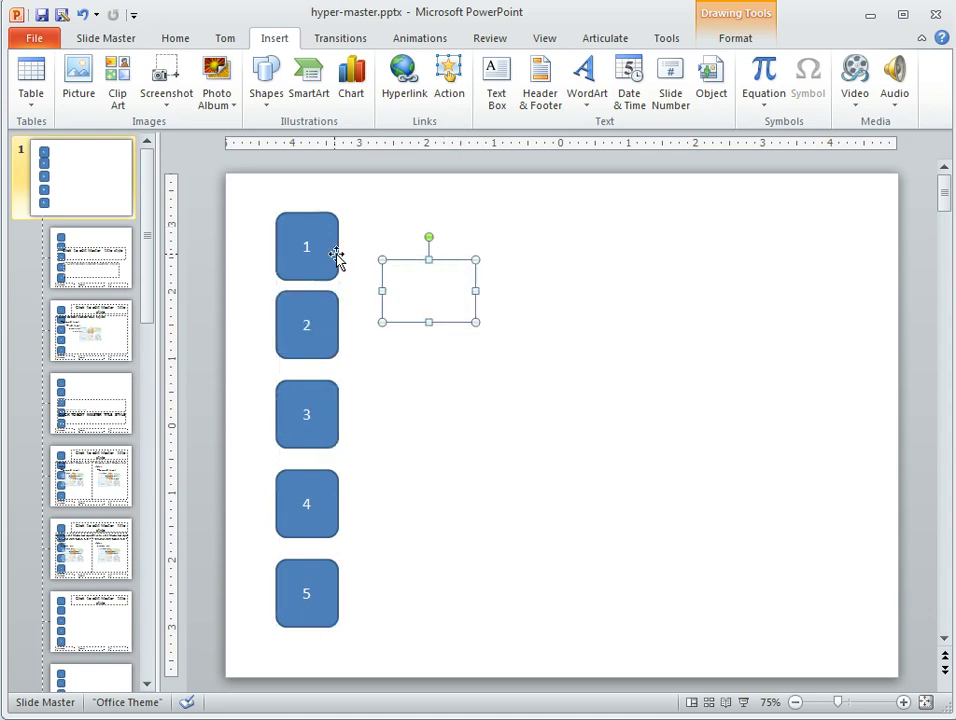
{"action": "left_click", "coordinate": [337, 256]}
{"action": "left_click", "coordinate": [428, 278]}
{"action": "left_click_drag", "start_coordinate": [428, 278], "coordinate": [394, 247]}
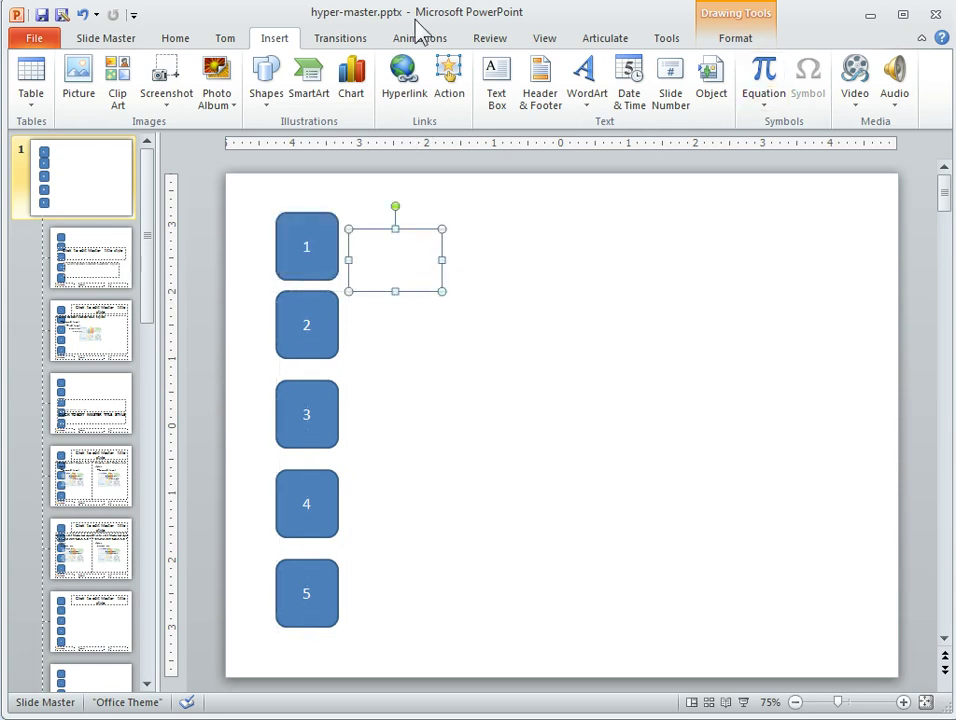
Show the Selection Pane and rename Rectangle 13 to 'link to slide1'
{"action": "left_click", "coordinate": [186, 38]}
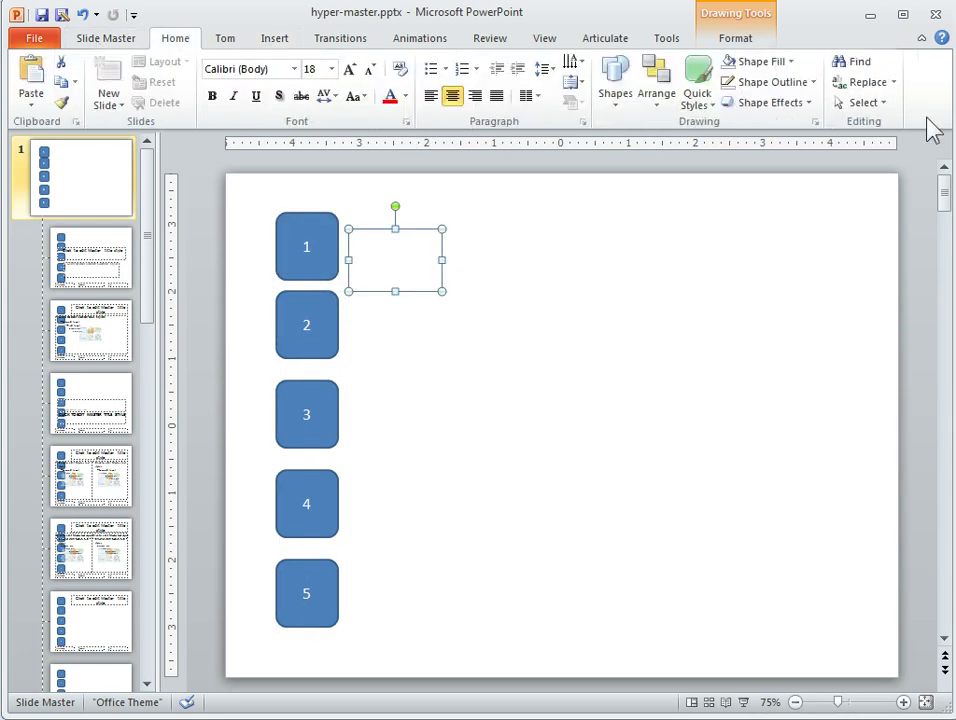
{"action": "left_click", "coordinate": [884, 106]}
{"action": "left_click", "coordinate": [896, 166]}
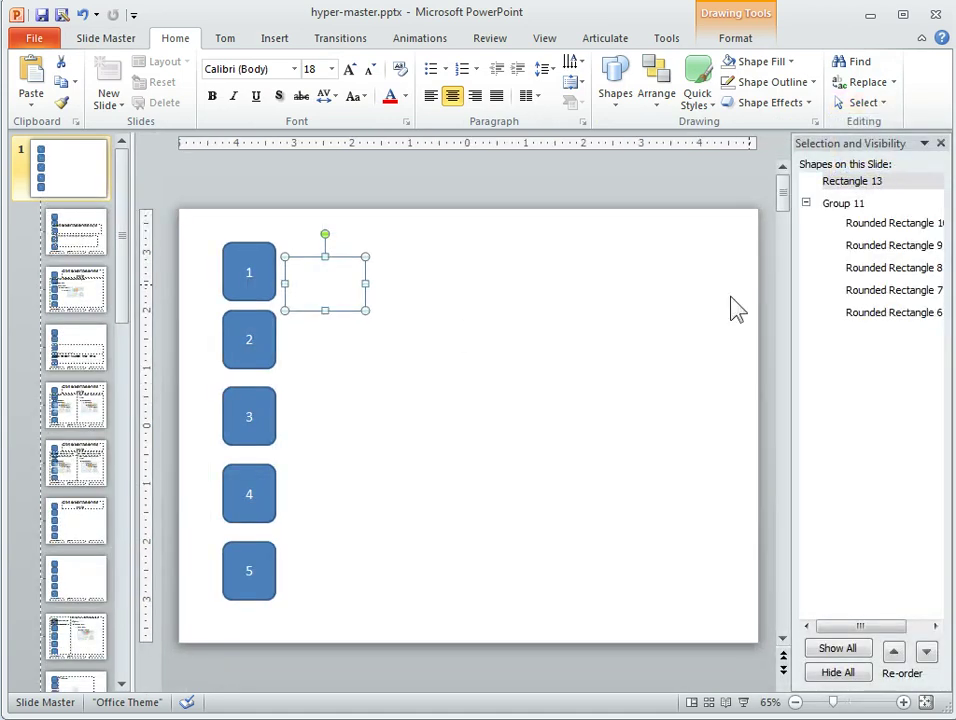
{"action": "left_click", "coordinate": [866, 182]}
{"action": "type", "text": "l"}
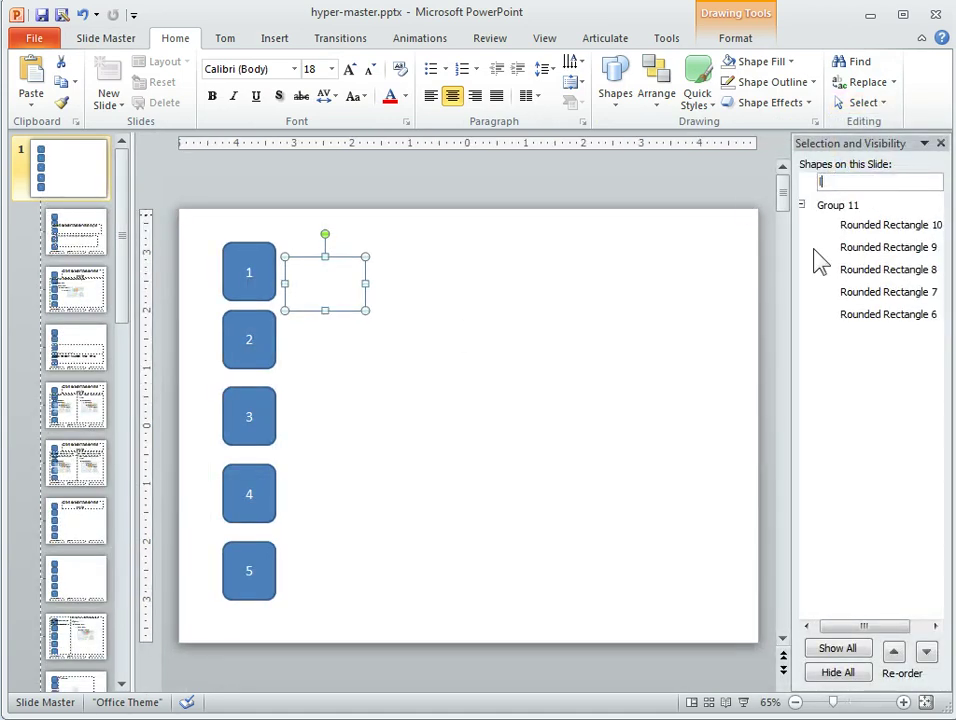
{"action": "type", "text": "ink to slide1"}
{"action": "left_click", "coordinate": [612, 367]}
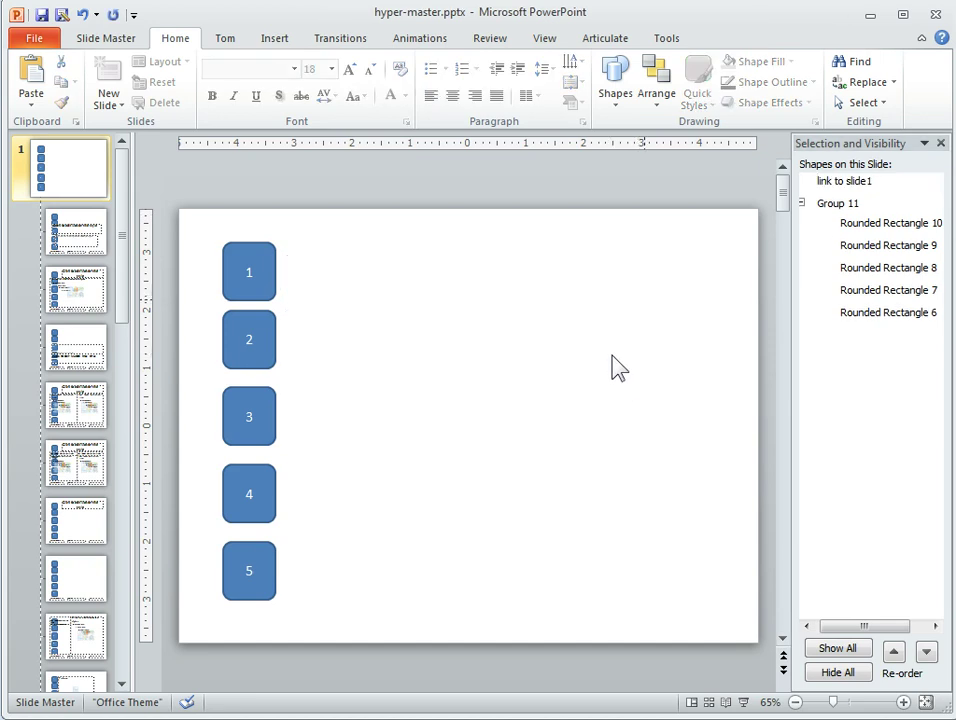
Select the 'link to slide1' rectangle, shift it right, and delete it
{"action": "left_click", "coordinate": [832, 182]}
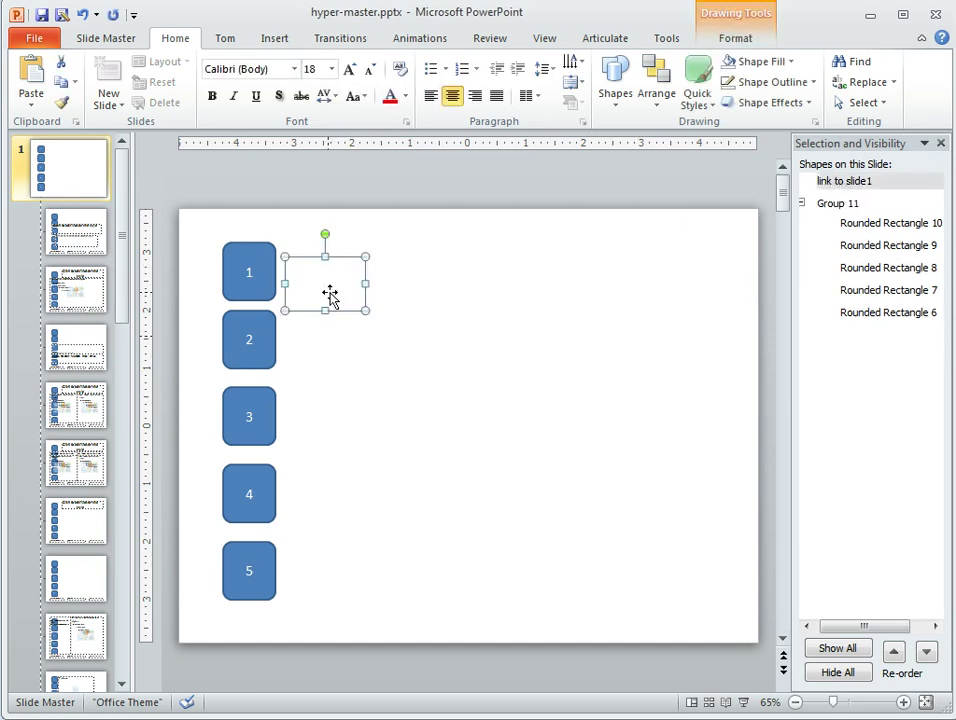
{"action": "left_click_drag", "start_coordinate": [338, 270], "coordinate": [424, 277]}
{"action": "key", "text": "Delete"}
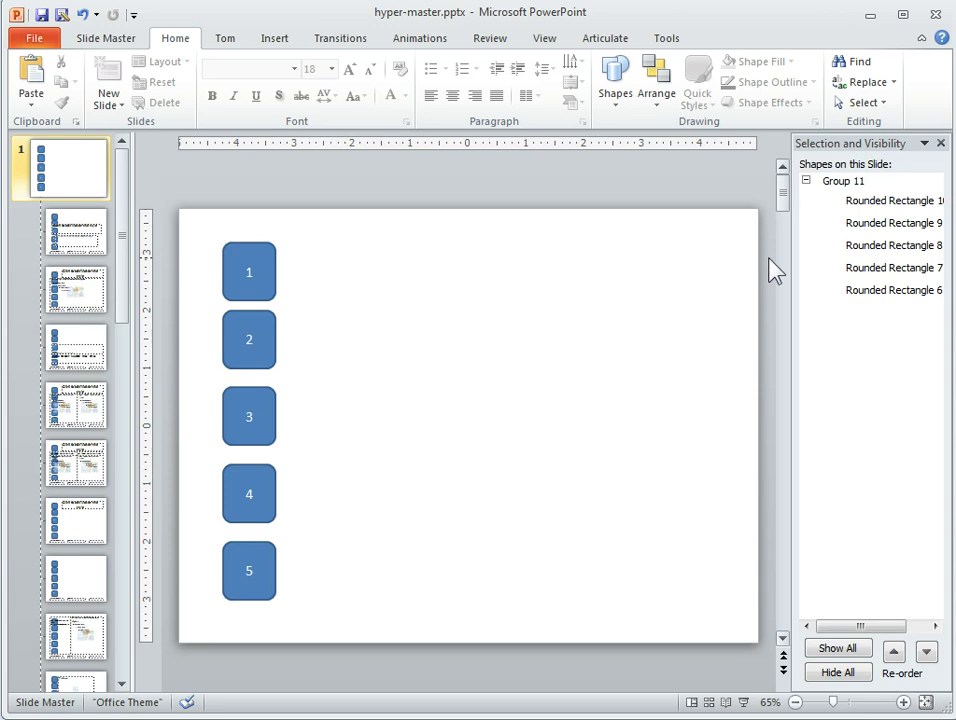
Undo the deletion and position the transparent 'link to slide1' rectangle just right of button 1
{"action": "left_click", "coordinate": [84, 15]}
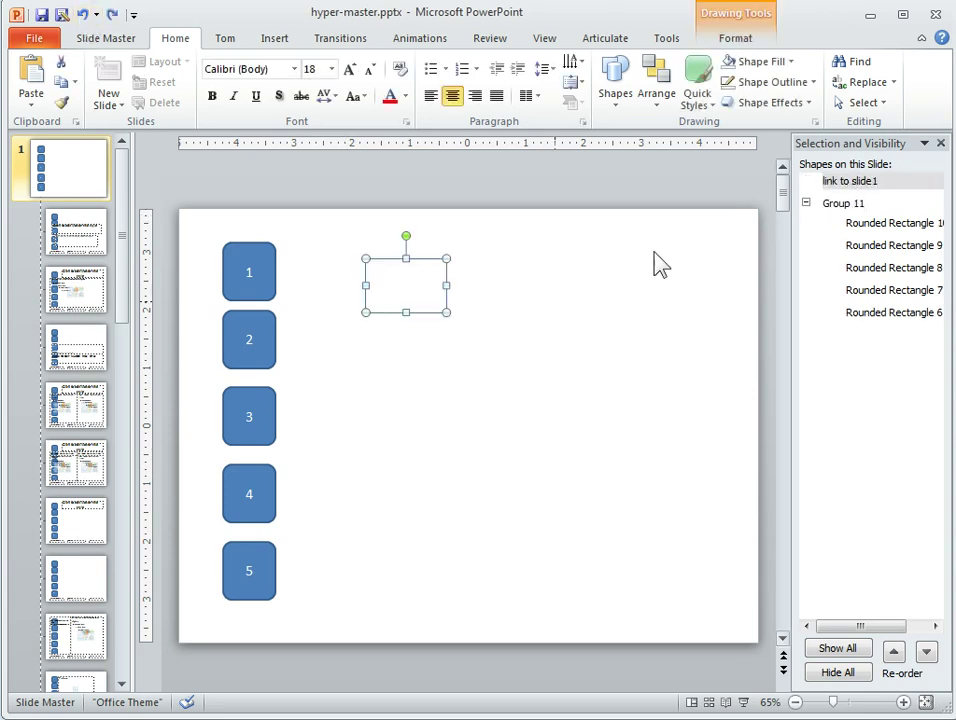
{"action": "left_click_drag", "start_coordinate": [418, 314], "coordinate": [260, 298]}
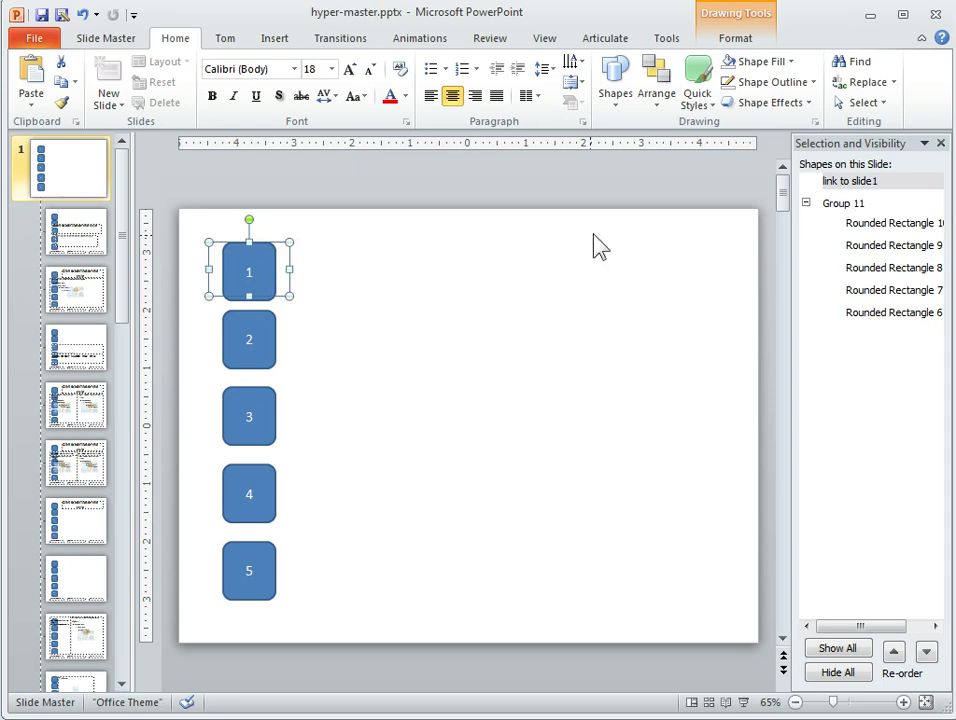
{"action": "left_click", "coordinate": [869, 185]}
{"action": "left_click", "coordinate": [847, 229]}
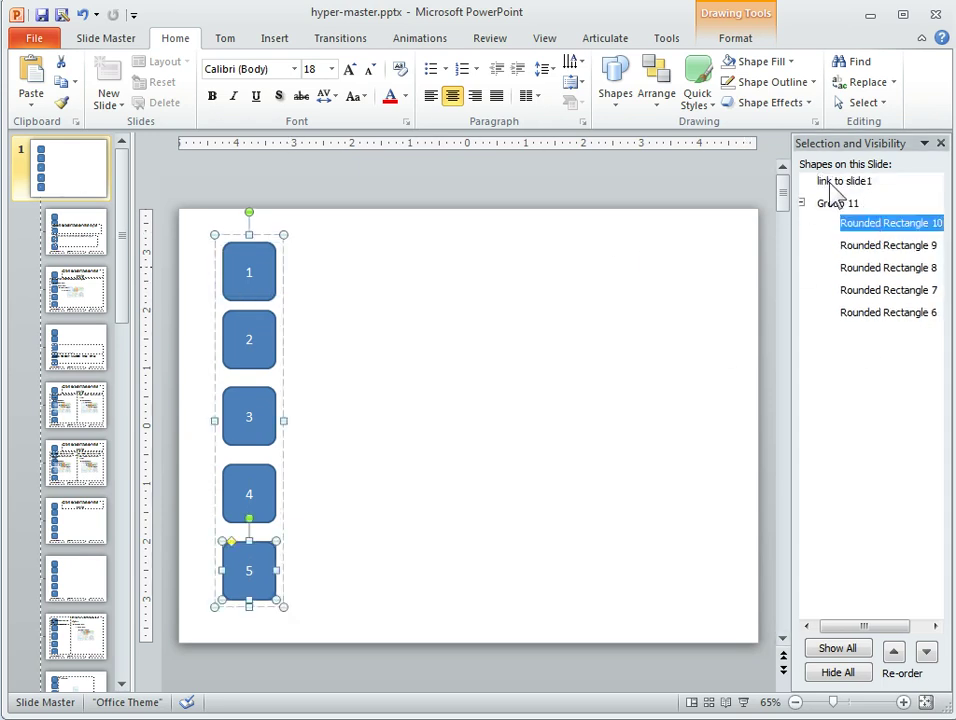
{"action": "left_click", "coordinate": [831, 183]}
{"action": "left_click_drag", "start_coordinate": [284, 245], "coordinate": [412, 252]}
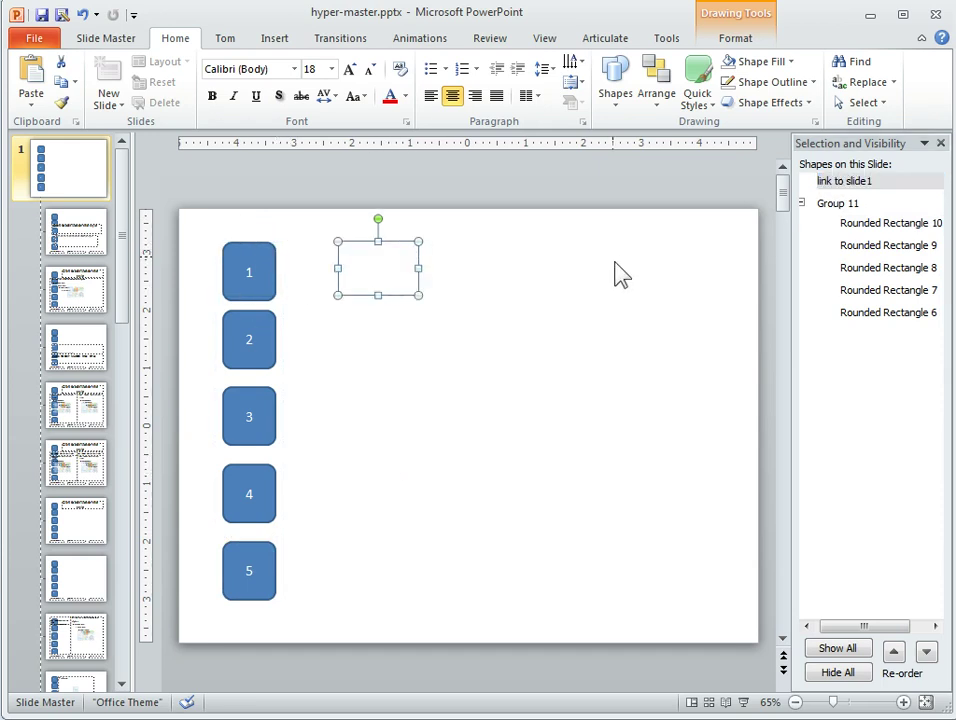